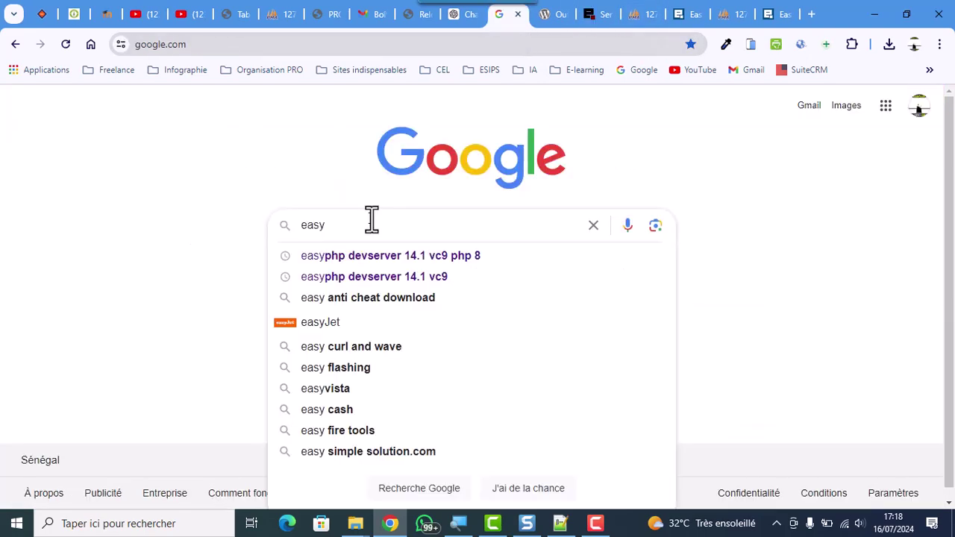
Search Google for 'easyphp download'
{"action": "left_click", "coordinate": [396, 255]}
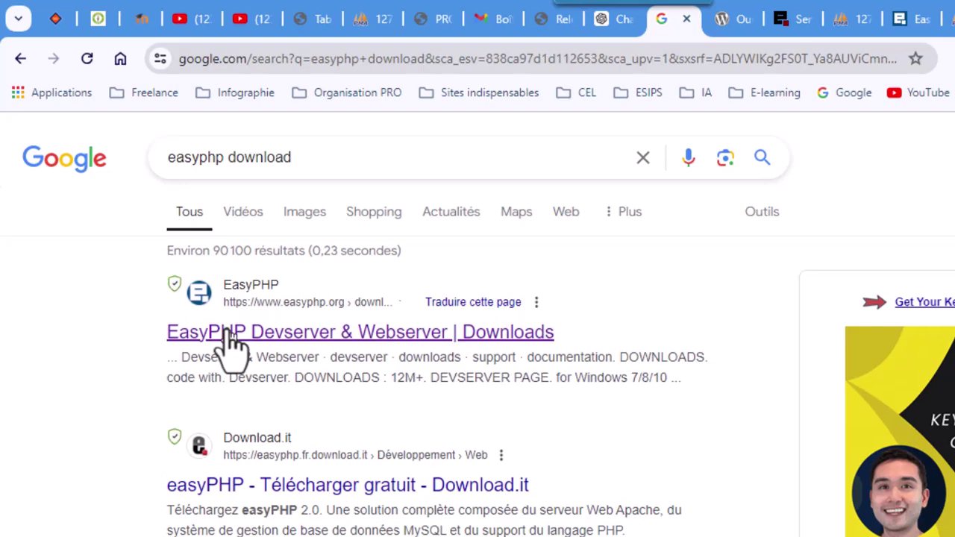
Go to the EasyPHP downloads page and find the Devserver 17.0 entry for Windows 7/8/10
{"action": "left_click", "coordinate": [274, 340]}
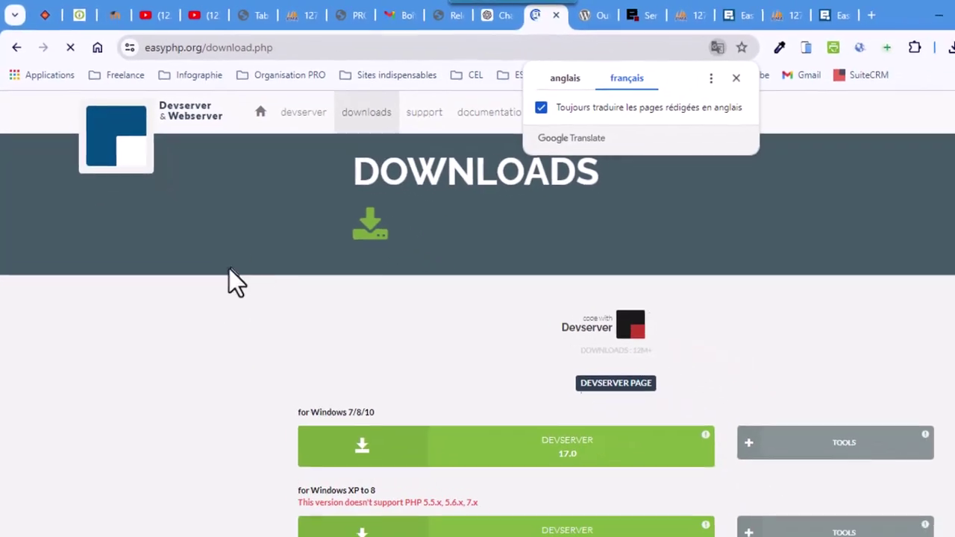
{"action": "left_click", "coordinate": [714, 78]}
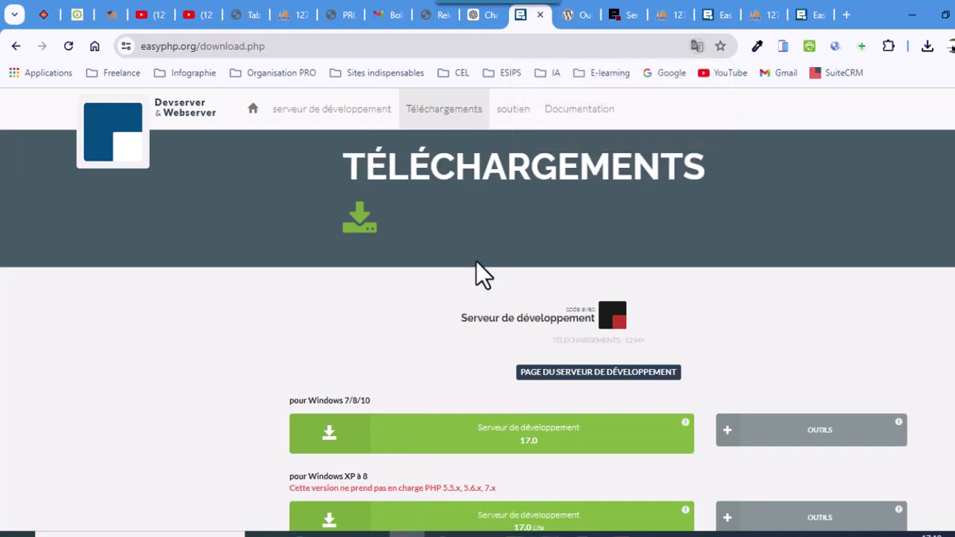
{"action": "scroll", "coordinate": [478, 268], "scroll_direction": "down", "scroll_amount": 2}
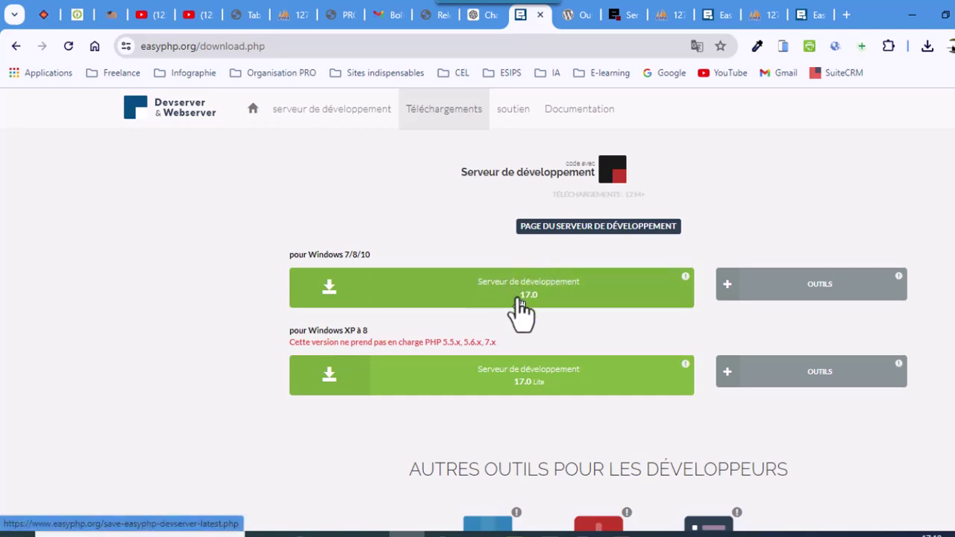
{"action": "left_click_drag", "start_coordinate": [339, 254], "coordinate": [371, 257]}
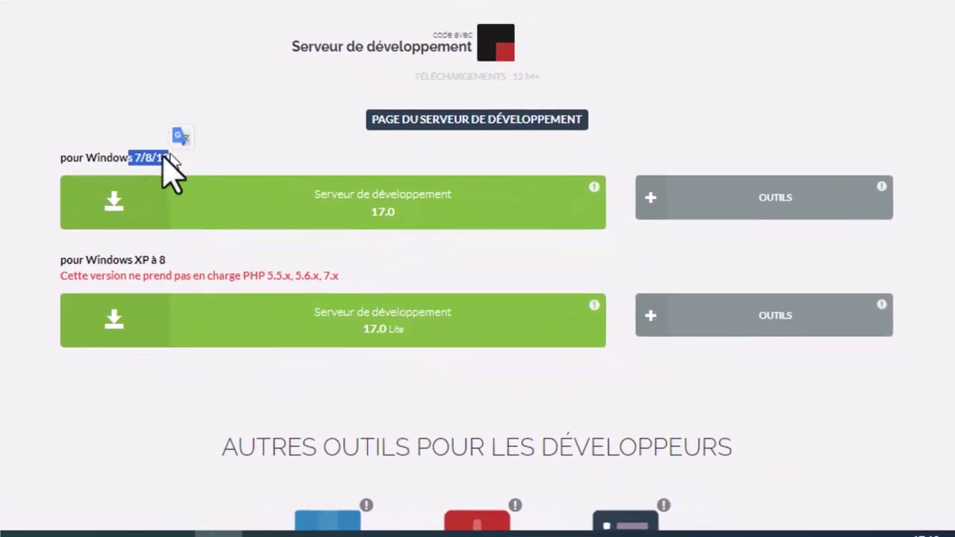
{"action": "left_click", "coordinate": [165, 179]}
{"action": "left_click_drag", "start_coordinate": [88, 159], "coordinate": [193, 150]}
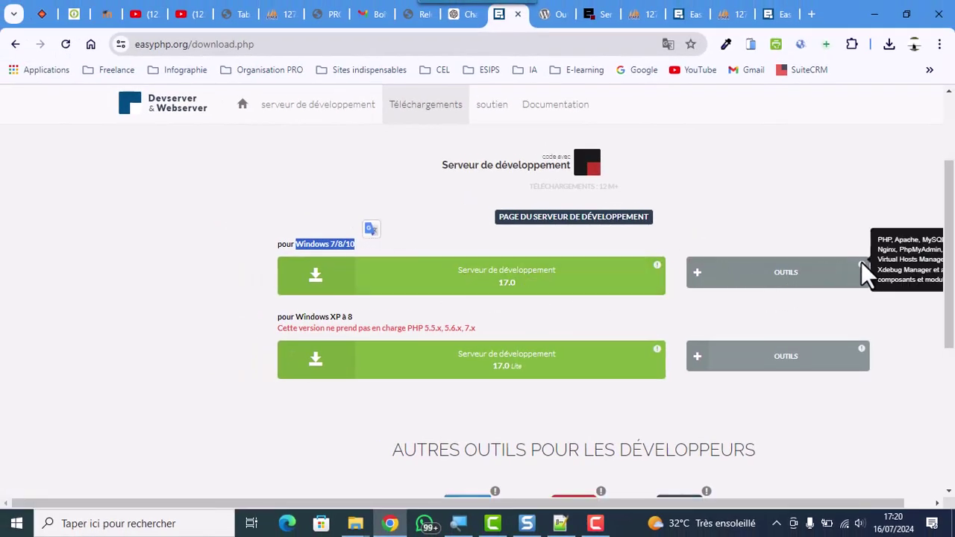
Download the Serveur de développement 17.0 installer via its direct link and review the blocked-download details
{"action": "left_click", "coordinate": [537, 284]}
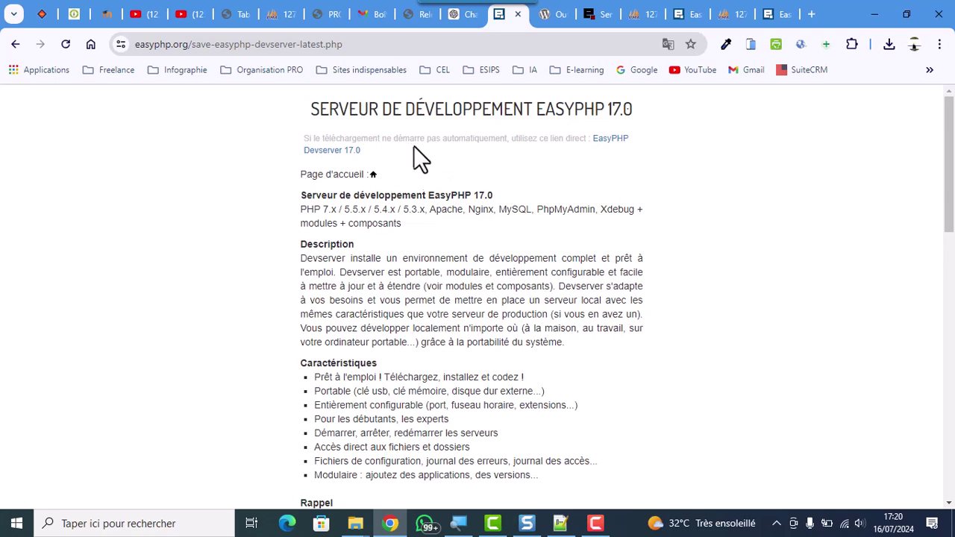
{"action": "left_click", "coordinate": [604, 140]}
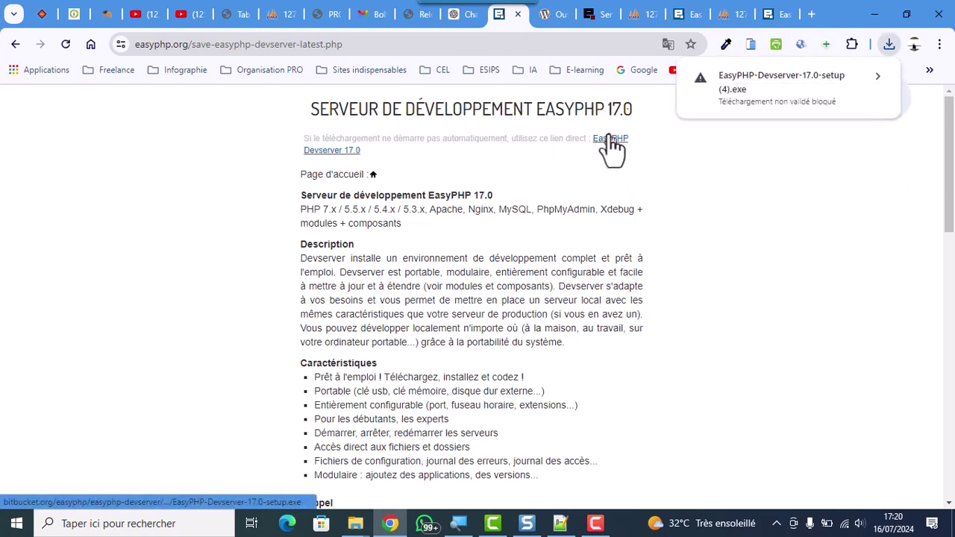
{"action": "left_click", "coordinate": [877, 78]}
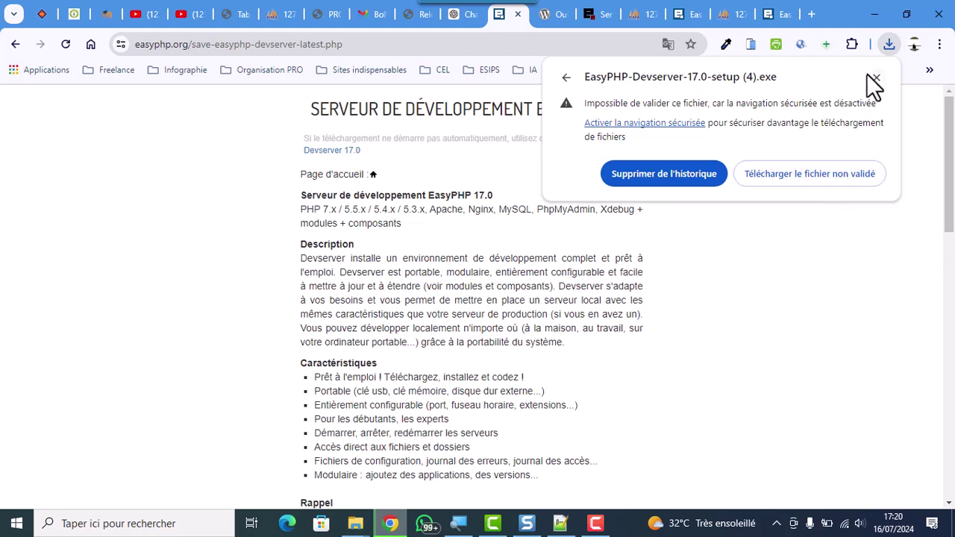
{"action": "left_click", "coordinate": [876, 77]}
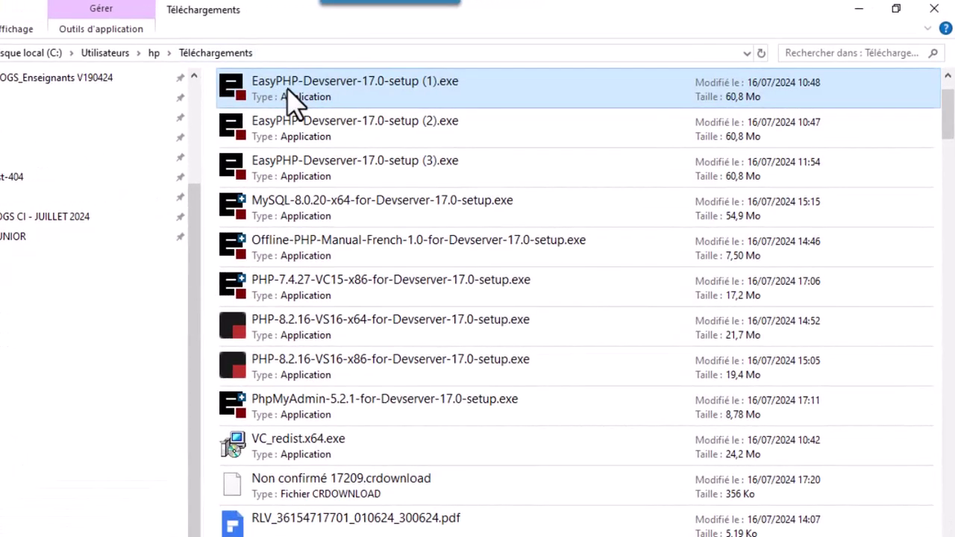
Run EasyPHP-Devserver-17.0-setup (1).exe as administrator from Téléchargements
{"action": "right_click", "coordinate": [291, 97]}
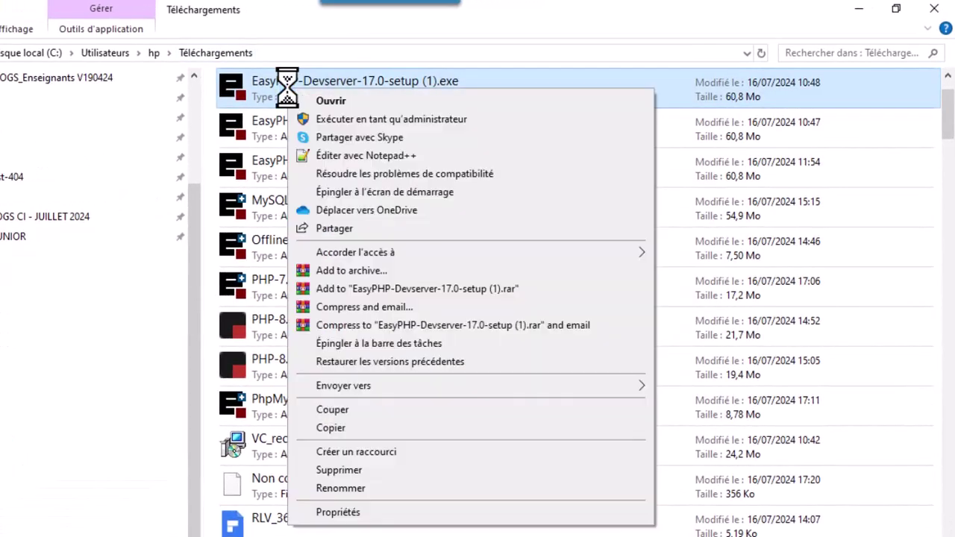
{"action": "left_click", "coordinate": [411, 118]}
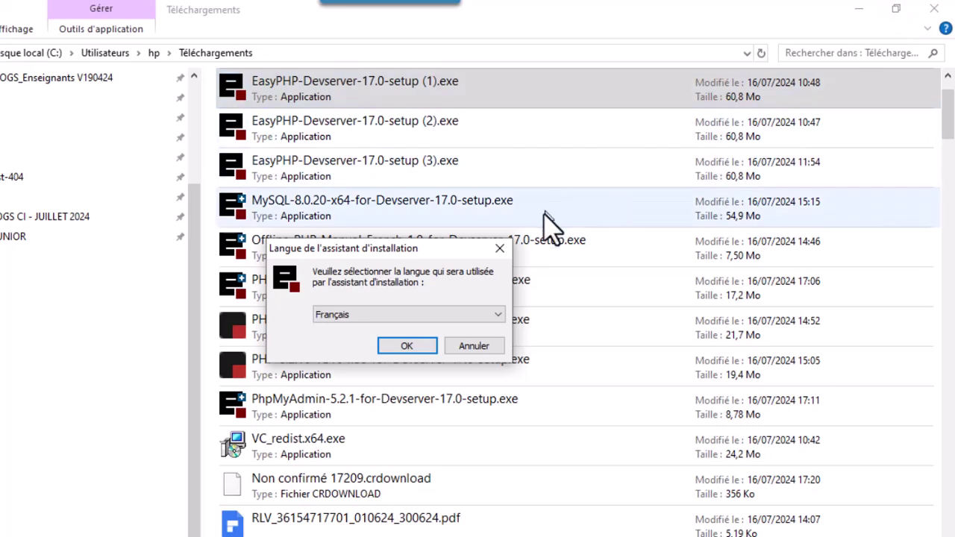
Accept French in the installer, then cancel the Devserver setup and go back to the desktop
{"action": "left_click", "coordinate": [412, 344]}
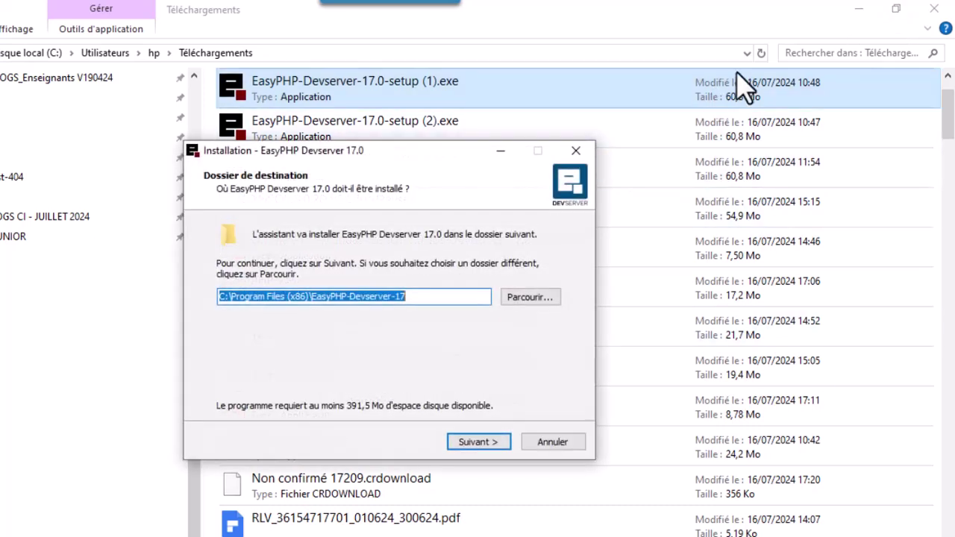
{"action": "left_click", "coordinate": [859, 9]}
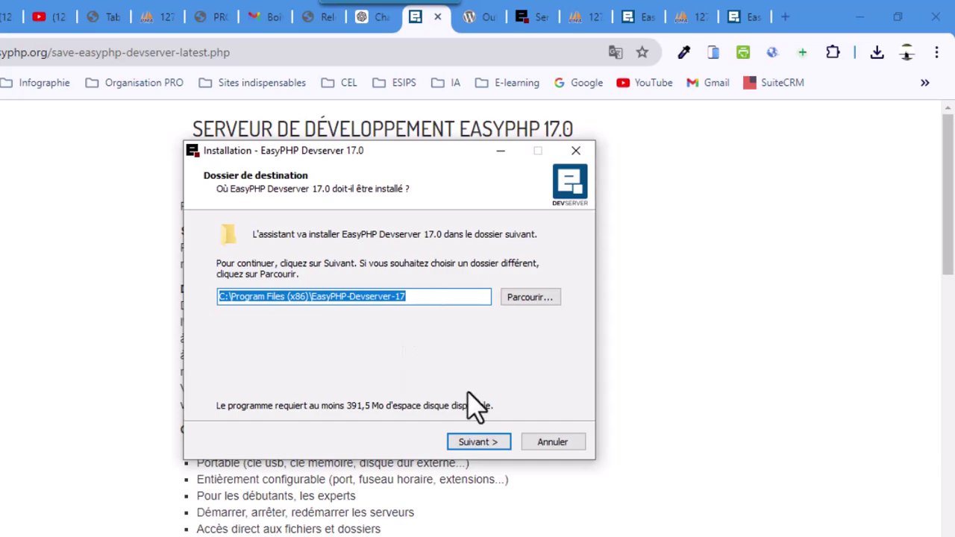
{"action": "left_click", "coordinate": [548, 442]}
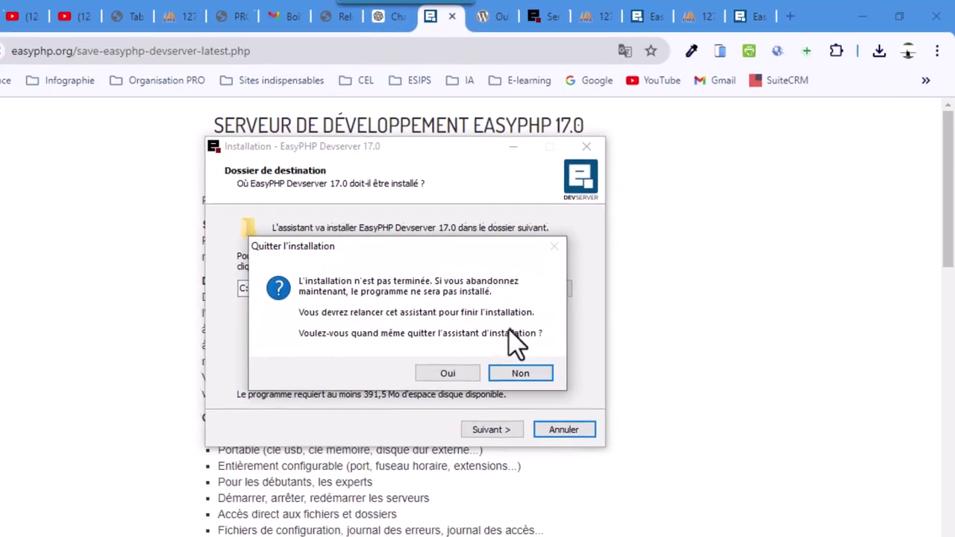
{"action": "left_click", "coordinate": [433, 384]}
{"action": "left_click", "coordinate": [859, 17]}
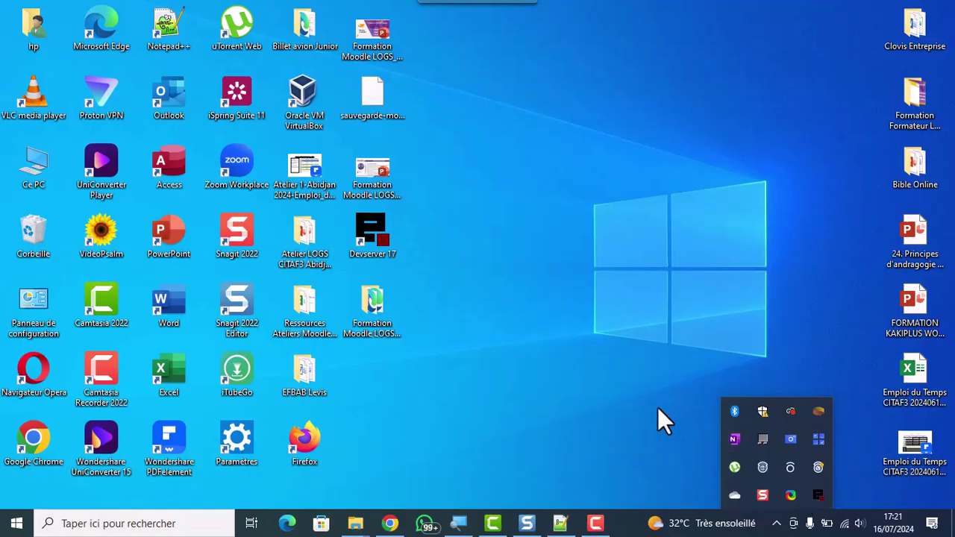
Open the Devserver dashboard through the Devserver system tray icon's menu
{"action": "left_click", "coordinate": [491, 276]}
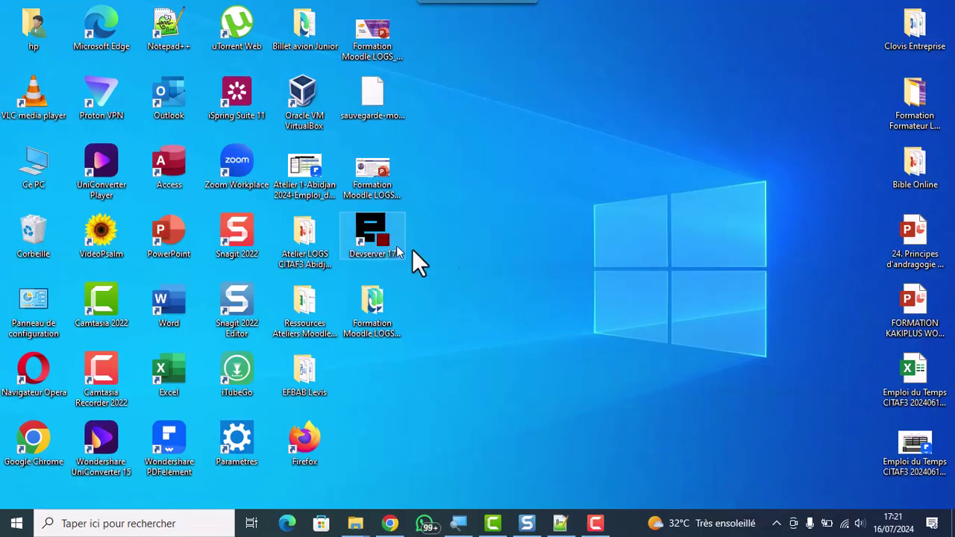
{"action": "left_click", "coordinate": [776, 523]}
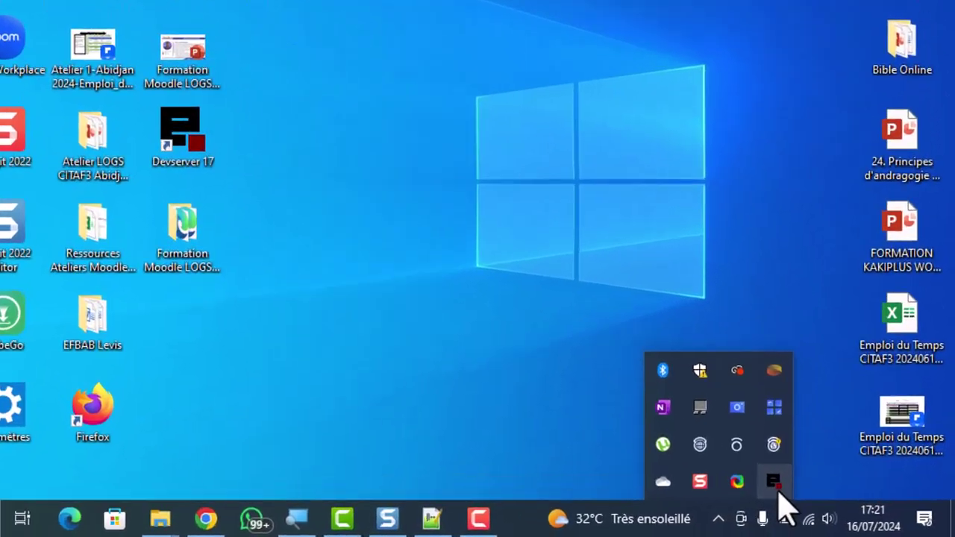
{"action": "right_click", "coordinate": [818, 496]}
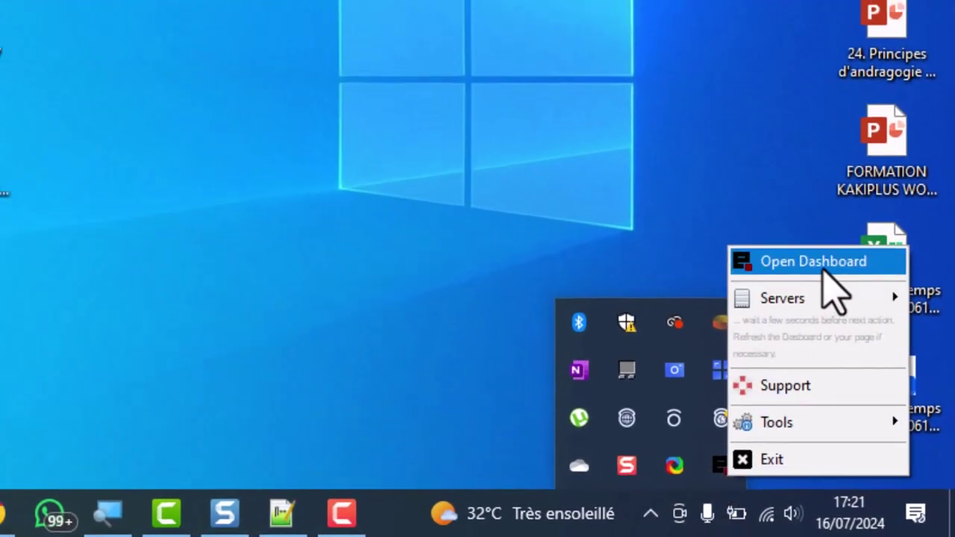
{"action": "left_click", "coordinate": [820, 264]}
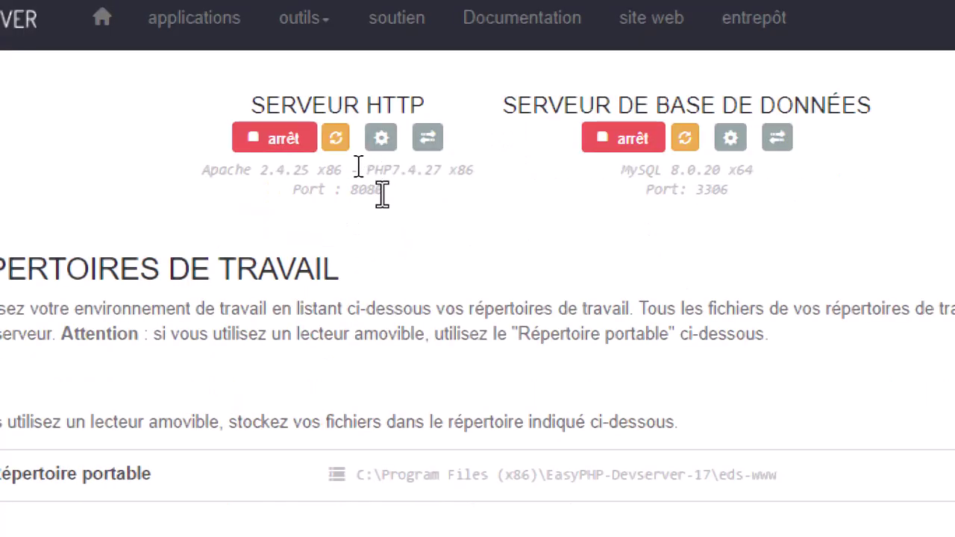
Check the web server's PHP 7.4.27 on port 8080 and the MySQL 8.0.20 version
{"action": "left_click_drag", "start_coordinate": [365, 170], "coordinate": [410, 195]}
{"action": "left_click", "coordinate": [410, 192]}
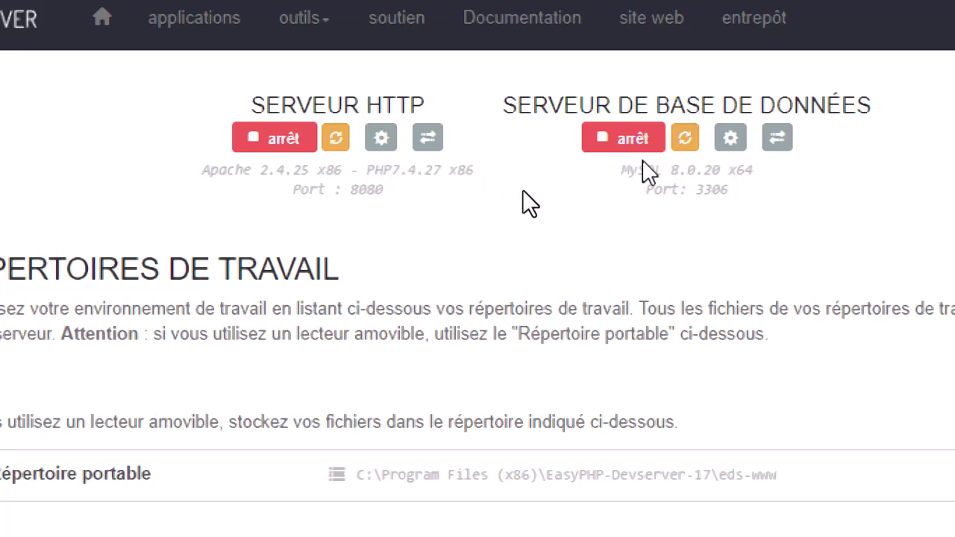
{"action": "left_click_drag", "start_coordinate": [624, 170], "coordinate": [732, 169]}
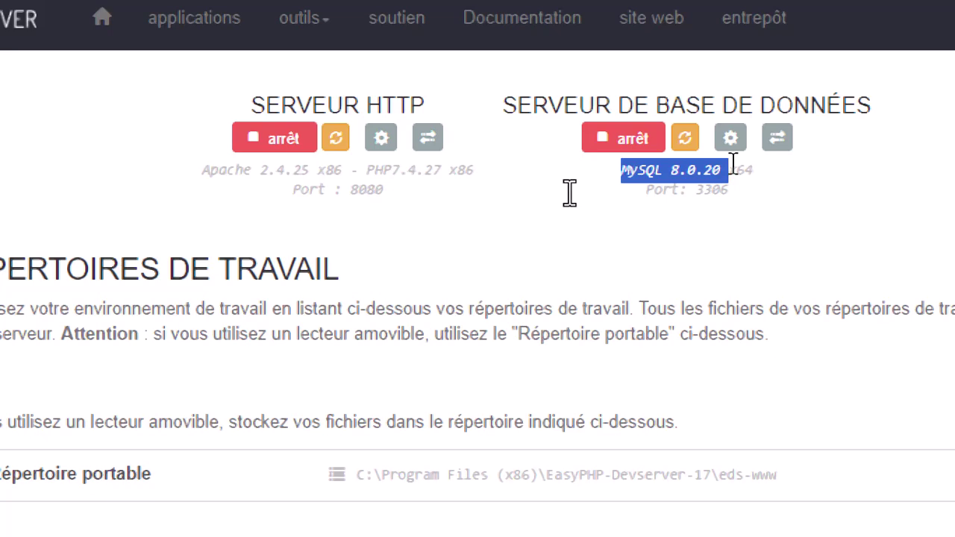
{"action": "left_click", "coordinate": [642, 164]}
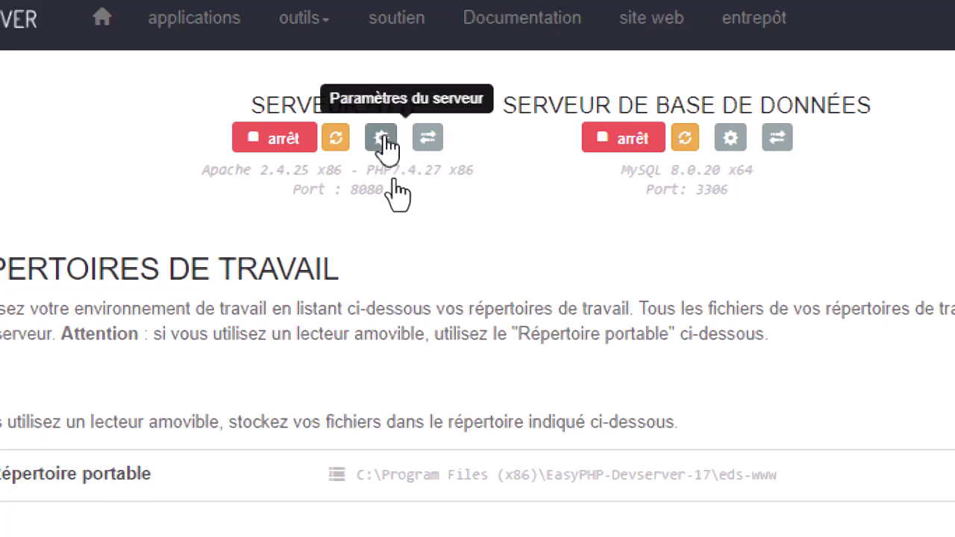
Review the Apache 2.4.25 settings, keep PHP at 7.4.27, and return to the dashboard
{"action": "left_click", "coordinate": [382, 141]}
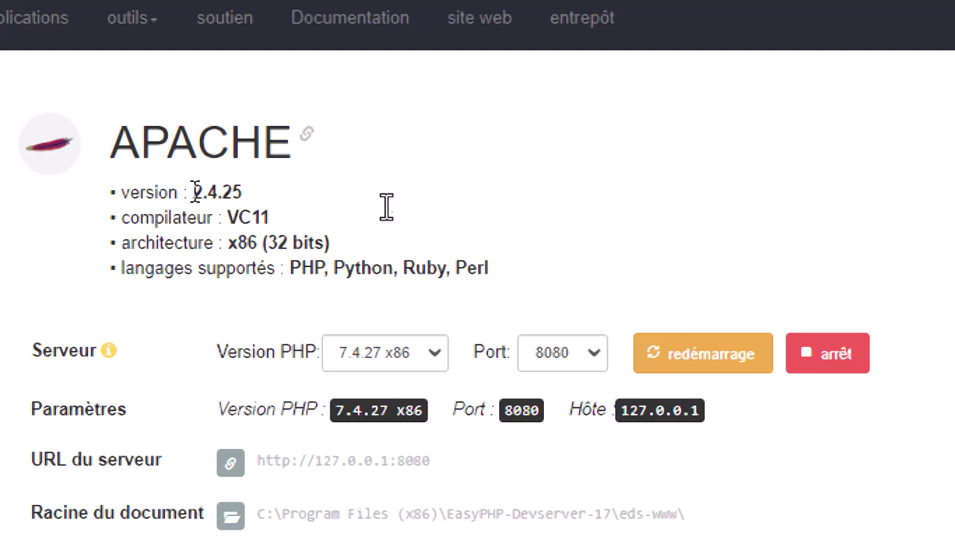
{"action": "left_click_drag", "start_coordinate": [192, 192], "coordinate": [251, 202]}
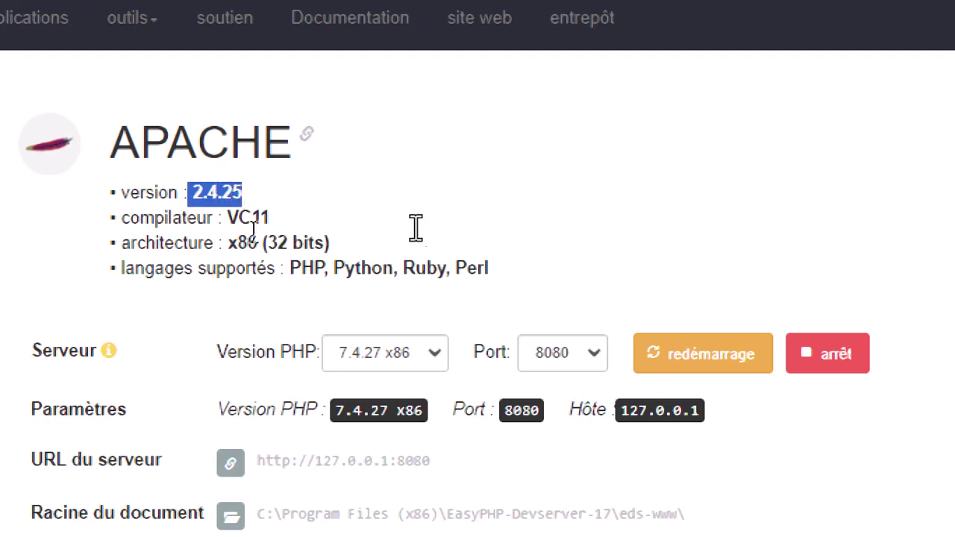
{"action": "left_click", "coordinate": [299, 309]}
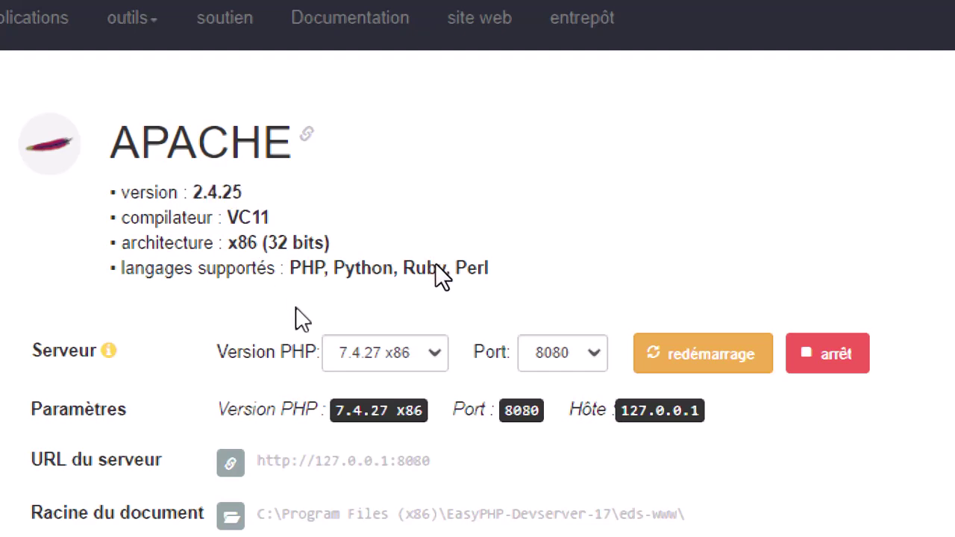
{"action": "left_click", "coordinate": [436, 358]}
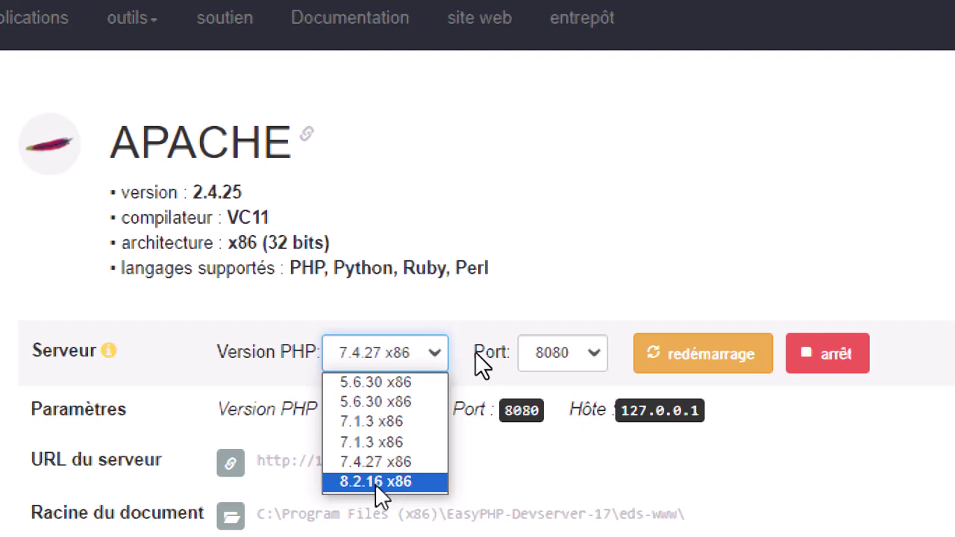
{"action": "left_click", "coordinate": [365, 300]}
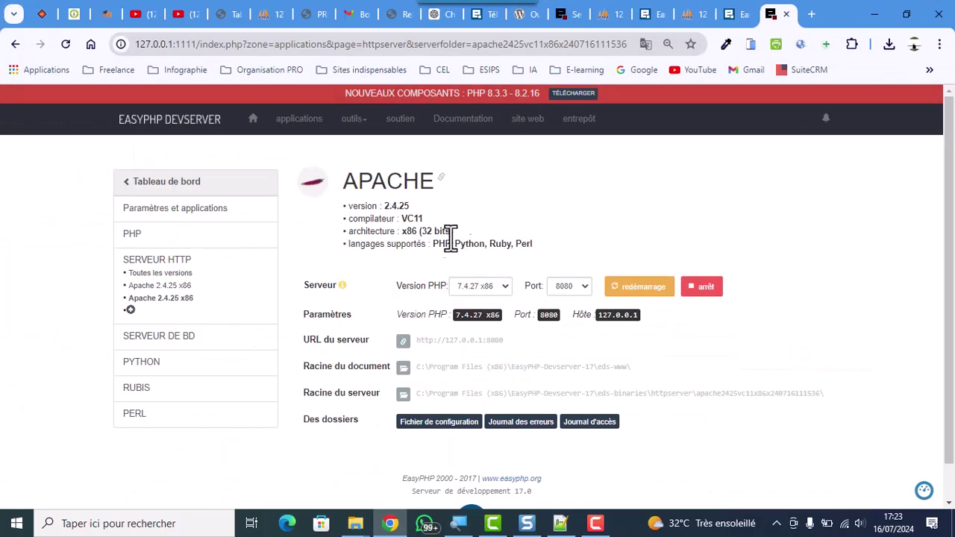
{"action": "left_click", "coordinate": [260, 122]}
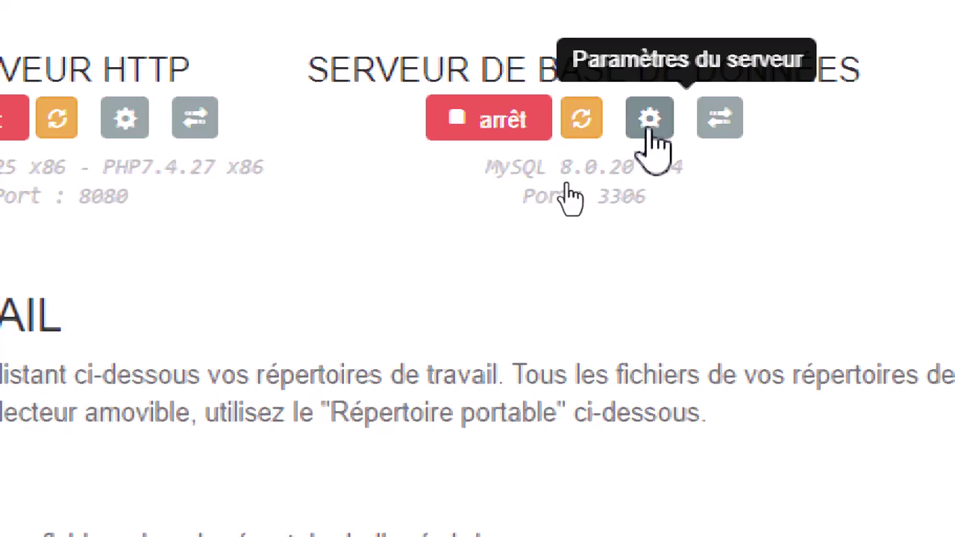
Open the MySQL settings page showing version 8.0.20 on port 3306 and its folders
{"action": "left_click", "coordinate": [650, 143]}
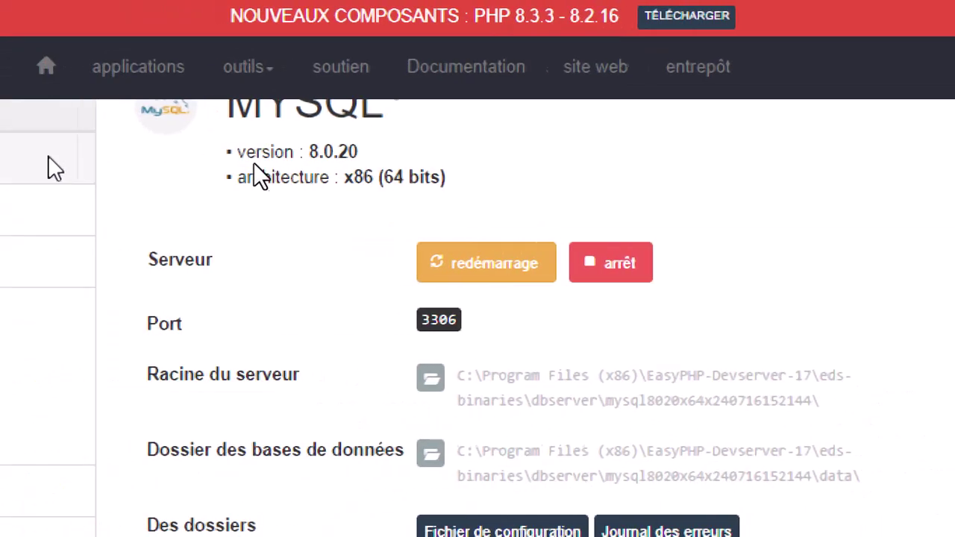
{"action": "scroll", "coordinate": [373, 173], "scroll_direction": "up", "scroll_amount": 1}
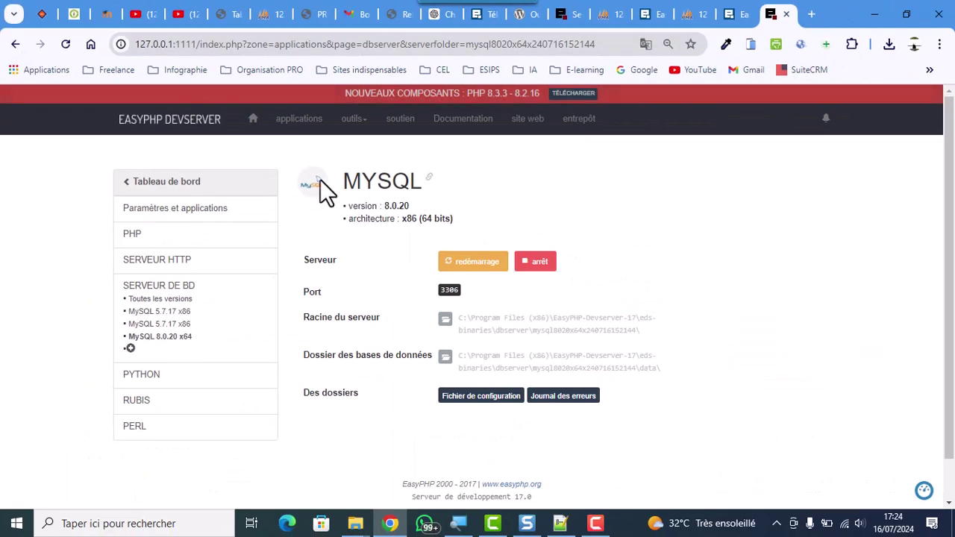
Go back to the dashboard and scroll to the PhpMyAdmin 4.7.0 and 5.2.1 modules
{"action": "left_click", "coordinate": [255, 120]}
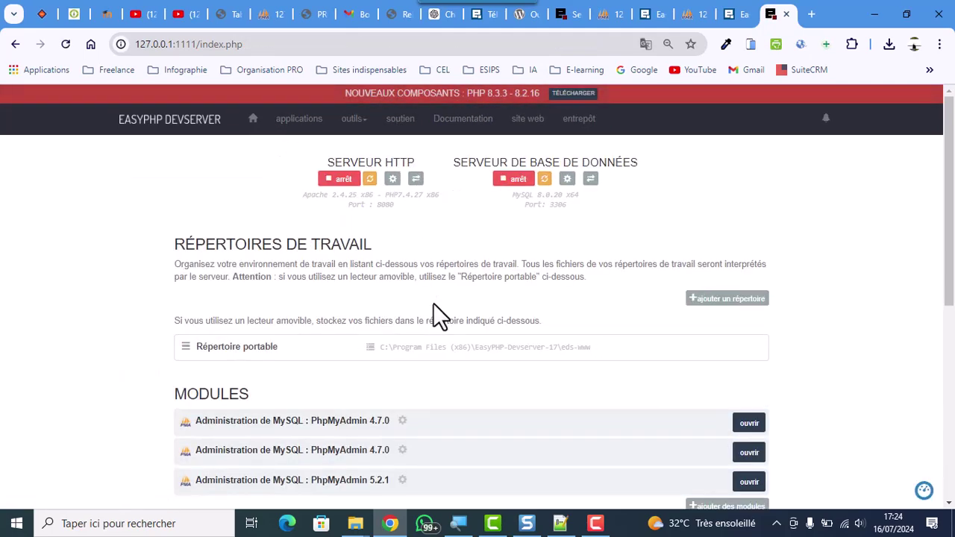
{"action": "scroll", "coordinate": [432, 303], "scroll_direction": "down", "scroll_amount": 1}
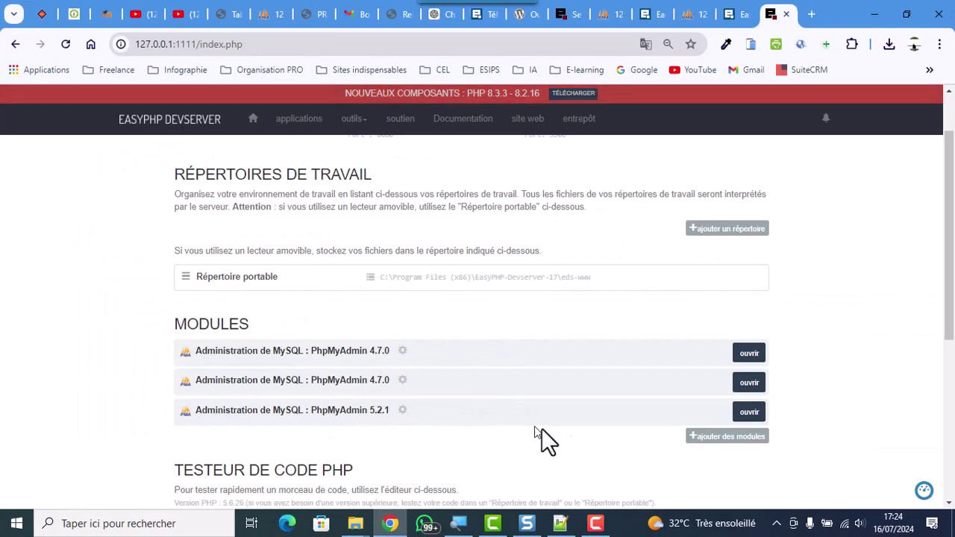
Open phpMyAdmin 5.2.1, view its database list, then return to the server home page
{"action": "left_click", "coordinate": [750, 417]}
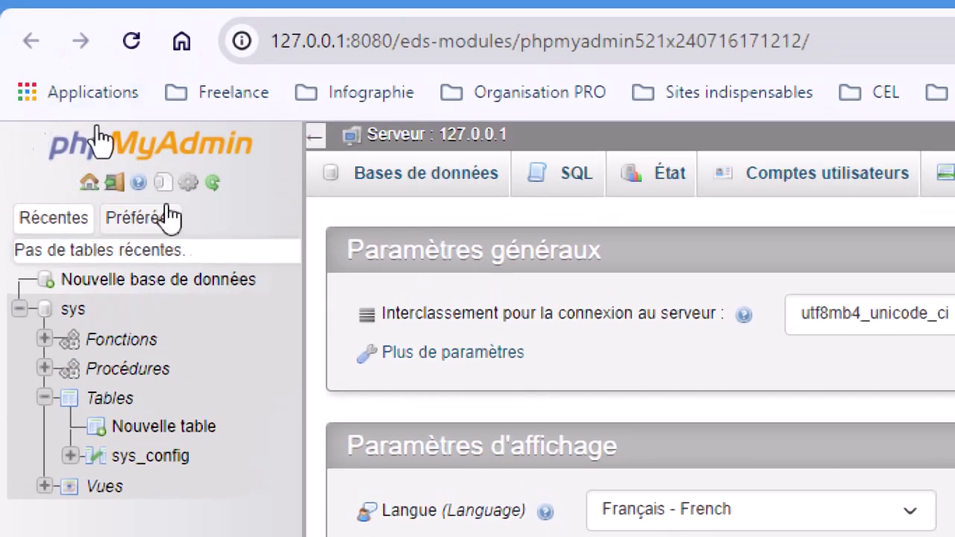
{"action": "left_click", "coordinate": [470, 176]}
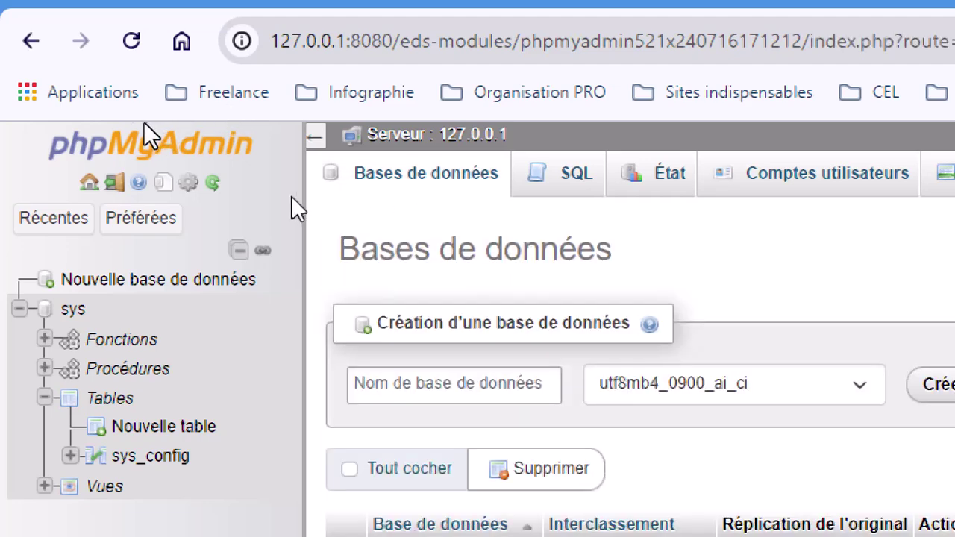
{"action": "left_click", "coordinate": [91, 179]}
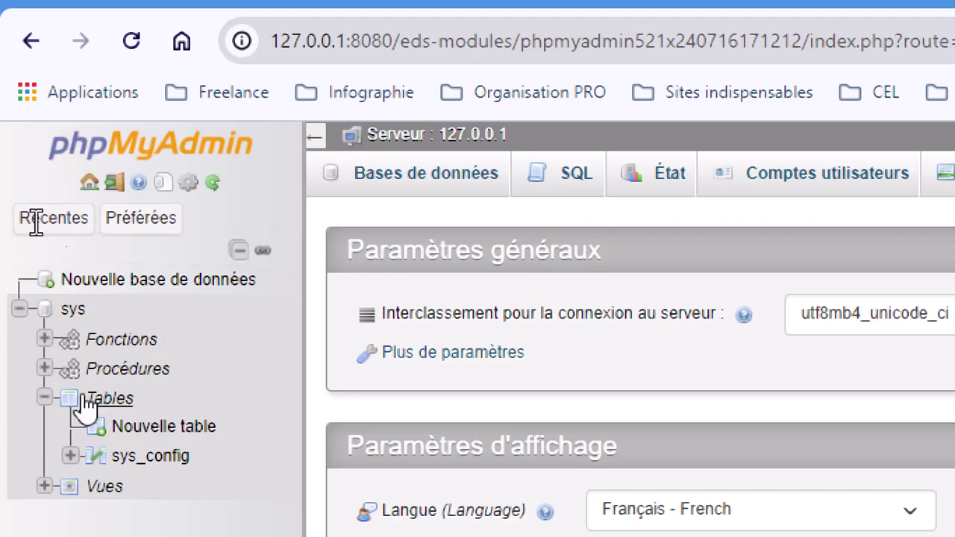
{"action": "scroll", "coordinate": [149, 377], "scroll_direction": "down", "scroll_amount": 5}
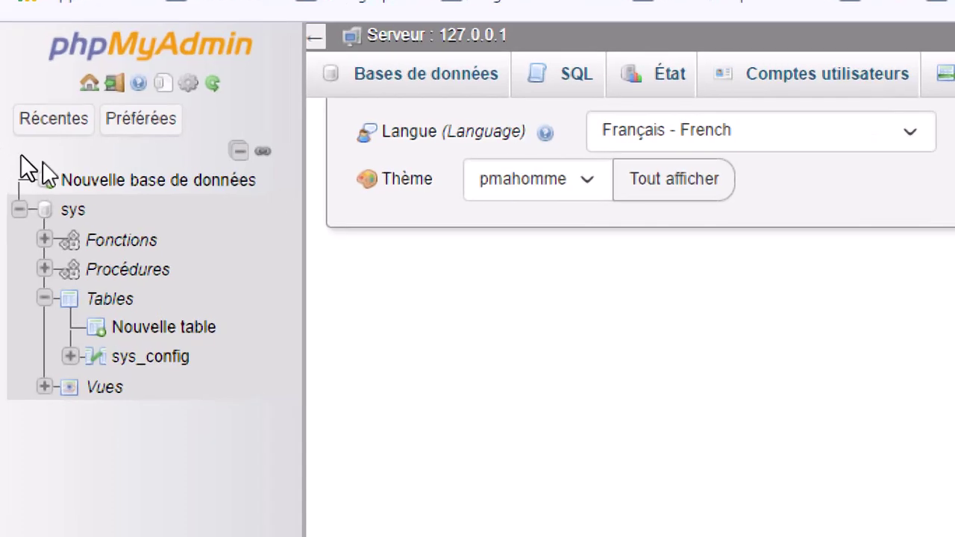
Show and hide the recently used tables list on the phpMyAdmin home page
{"action": "left_click", "coordinate": [45, 125]}
{"action": "left_click", "coordinate": [49, 123]}
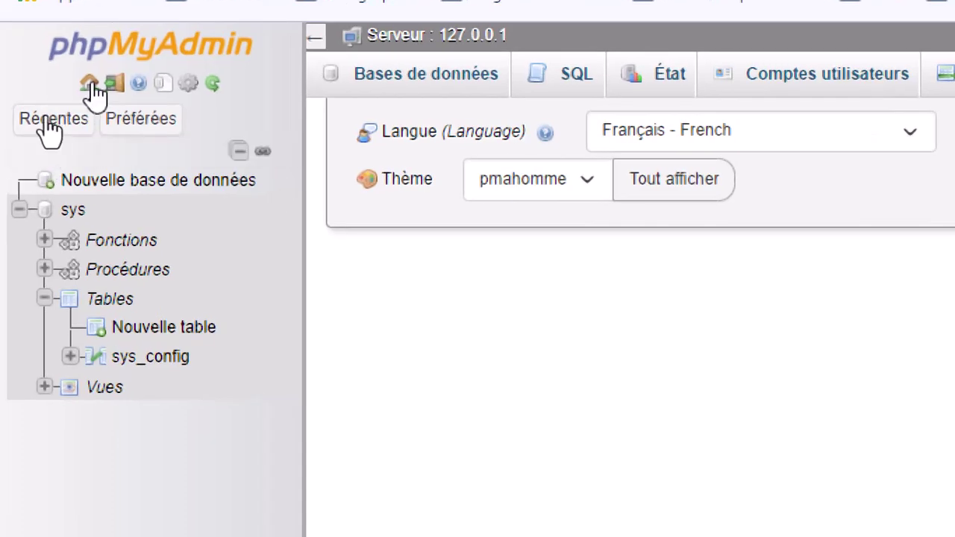
{"action": "left_click", "coordinate": [91, 83]}
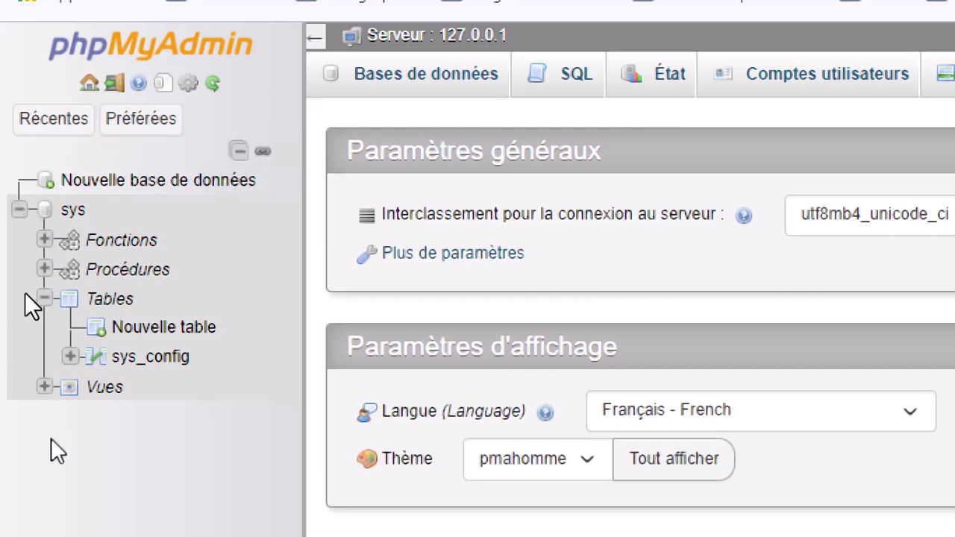
{"action": "left_click", "coordinate": [46, 119]}
{"action": "left_click", "coordinate": [38, 113]}
{"action": "left_click", "coordinate": [48, 119]}
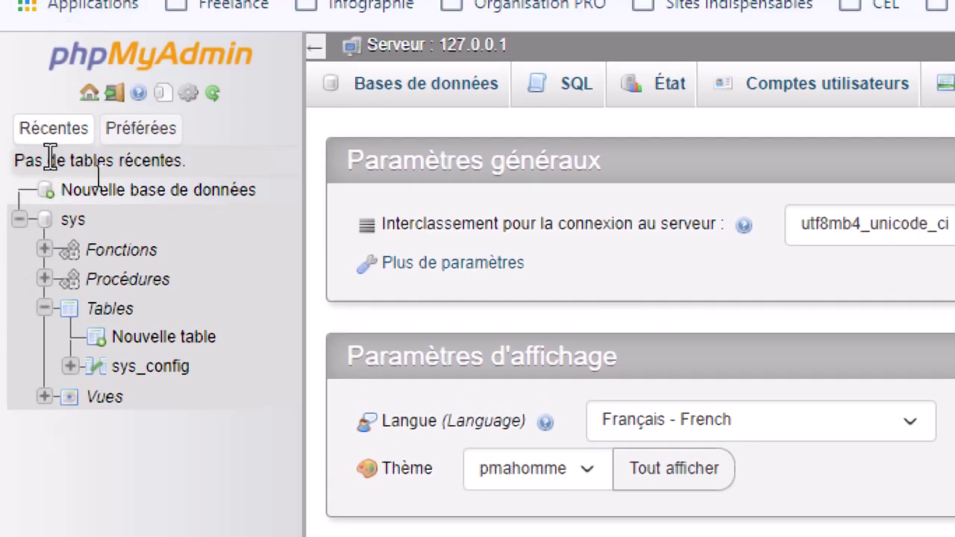
{"action": "left_click", "coordinate": [58, 133]}
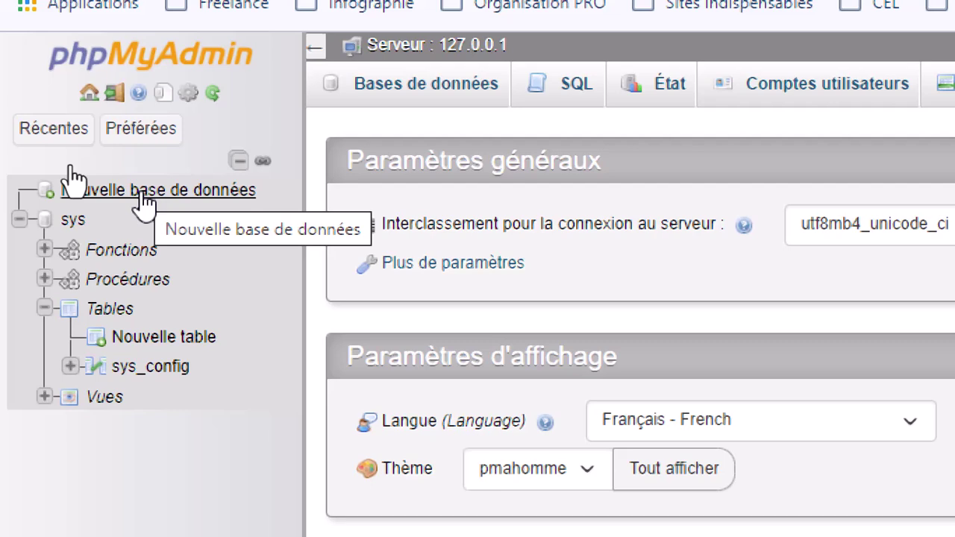
Create a new database named 'wordpress' with utf8_general_ci collation
{"action": "left_click", "coordinate": [142, 192]}
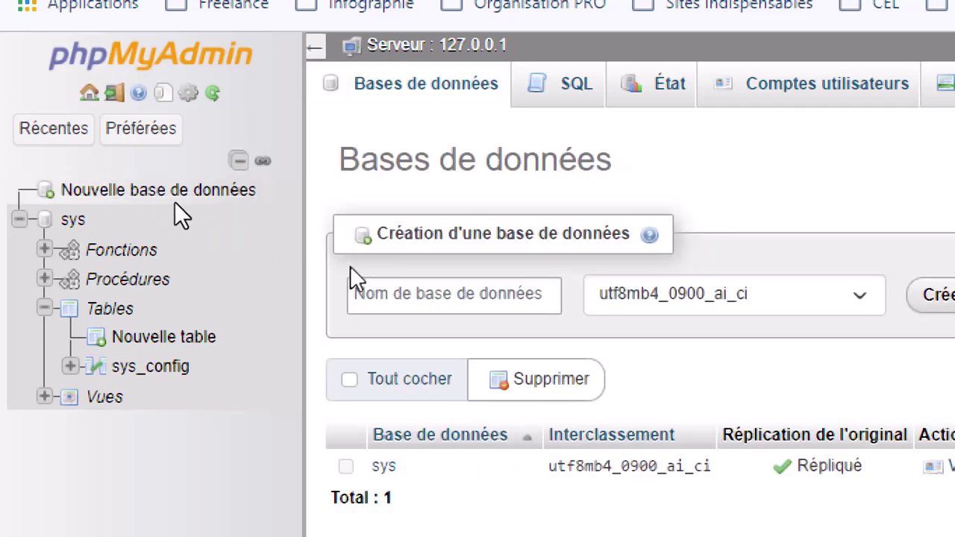
{"action": "left_click", "coordinate": [387, 298]}
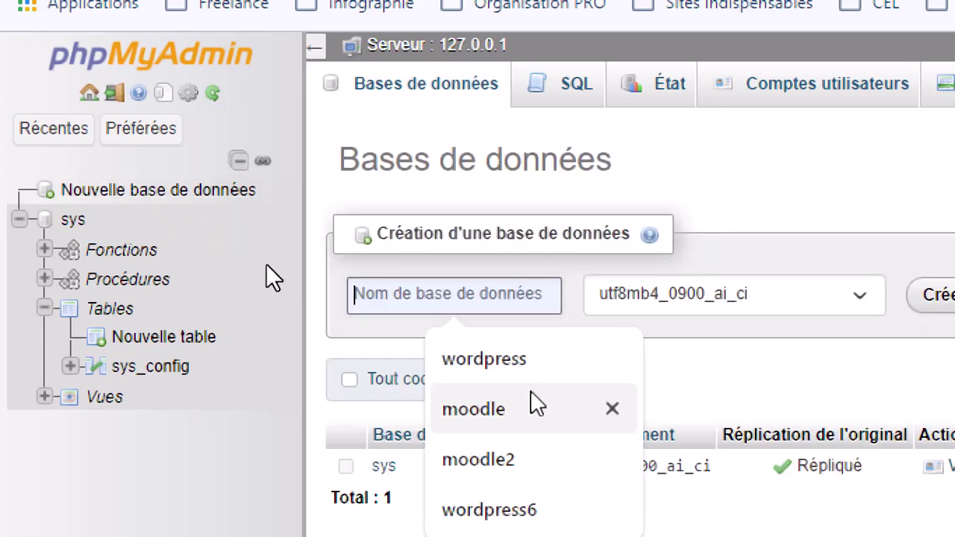
{"action": "left_click", "coordinate": [476, 366]}
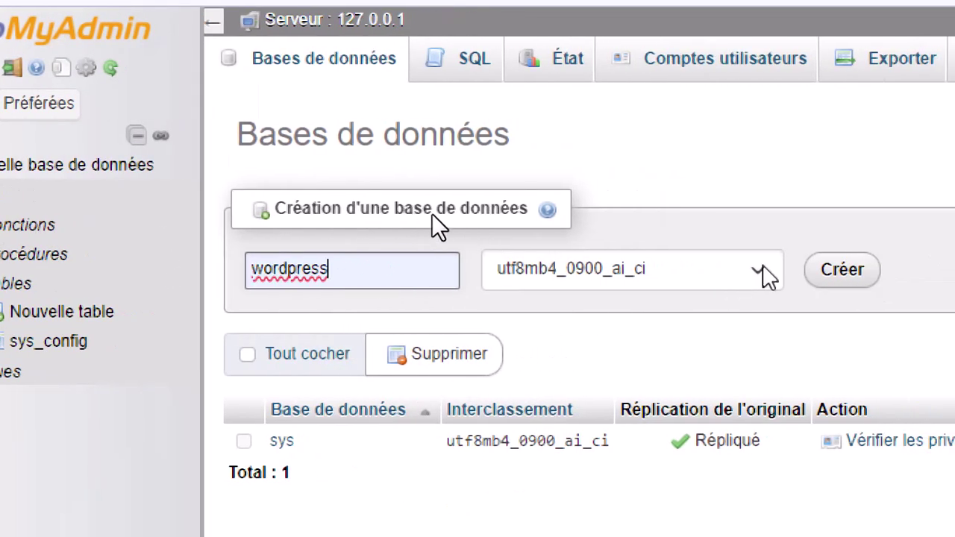
{"action": "left_click", "coordinate": [756, 269]}
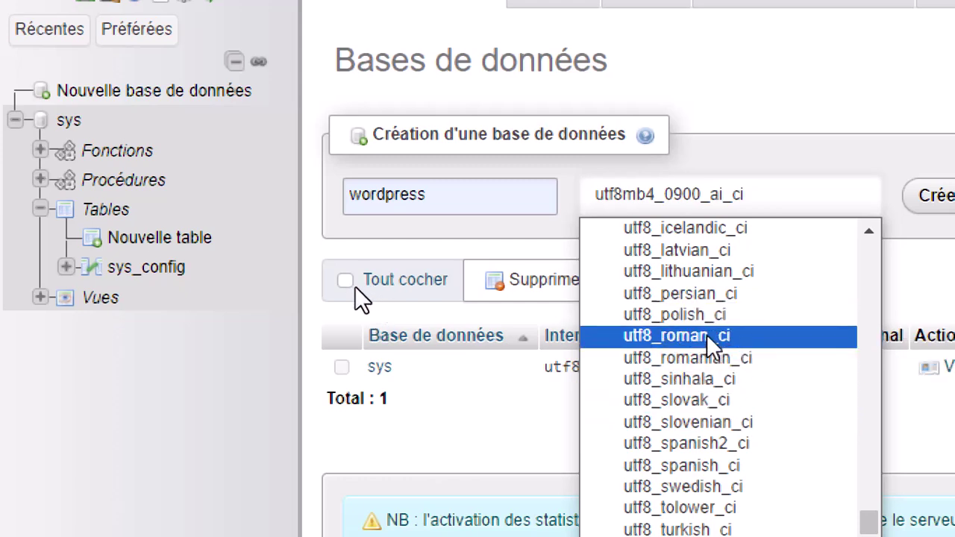
{"action": "scroll", "coordinate": [724, 390], "scroll_direction": "down", "scroll_amount": 5}
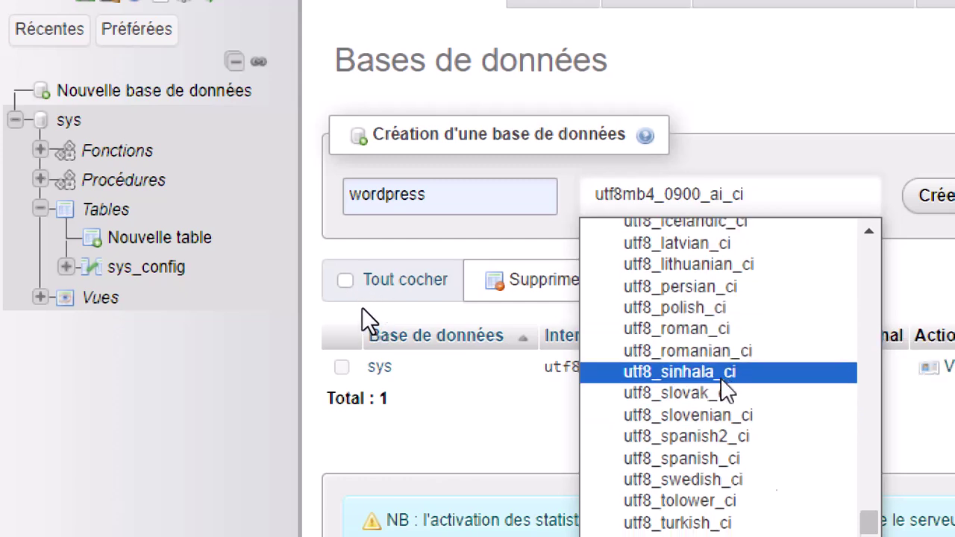
{"action": "scroll", "coordinate": [724, 390], "scroll_direction": "up", "scroll_amount": 10}
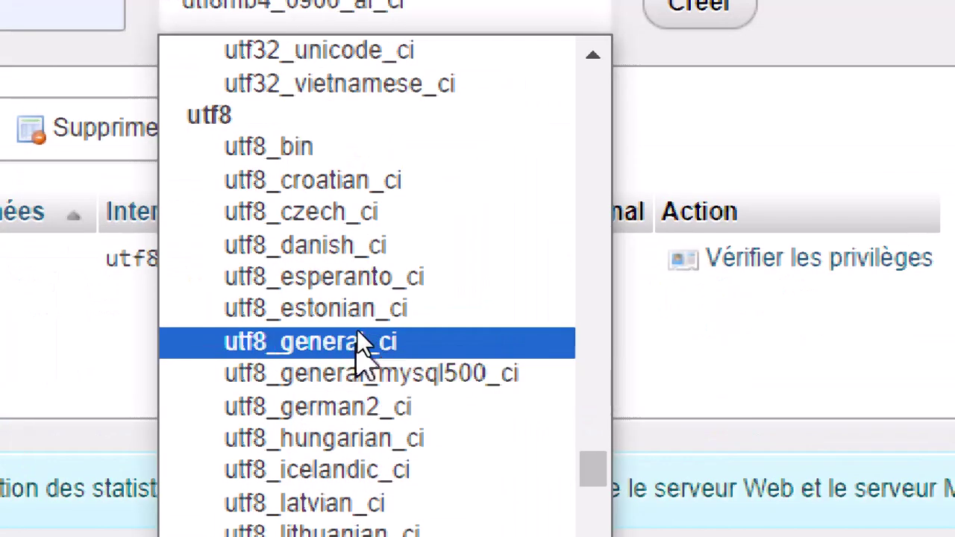
{"action": "left_click", "coordinate": [357, 337]}
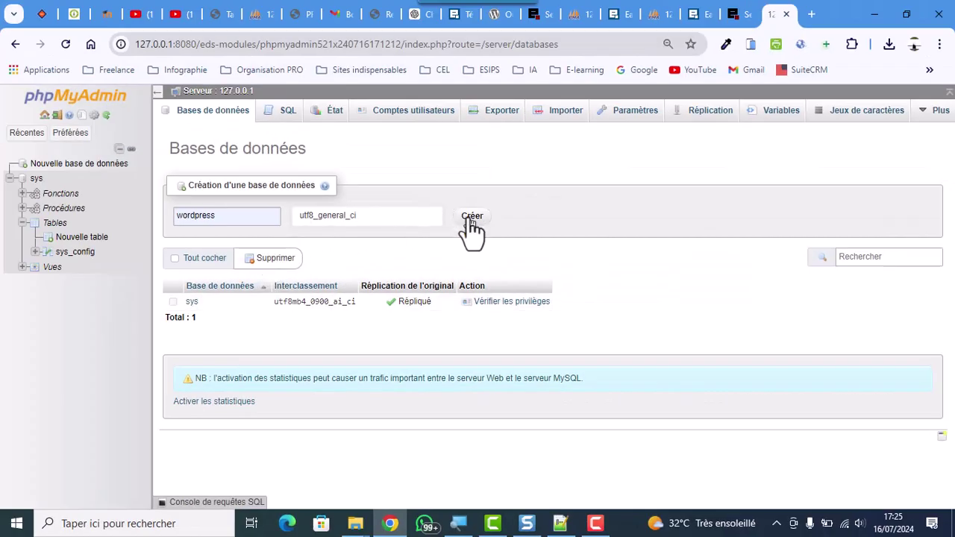
{"action": "left_click", "coordinate": [472, 218]}
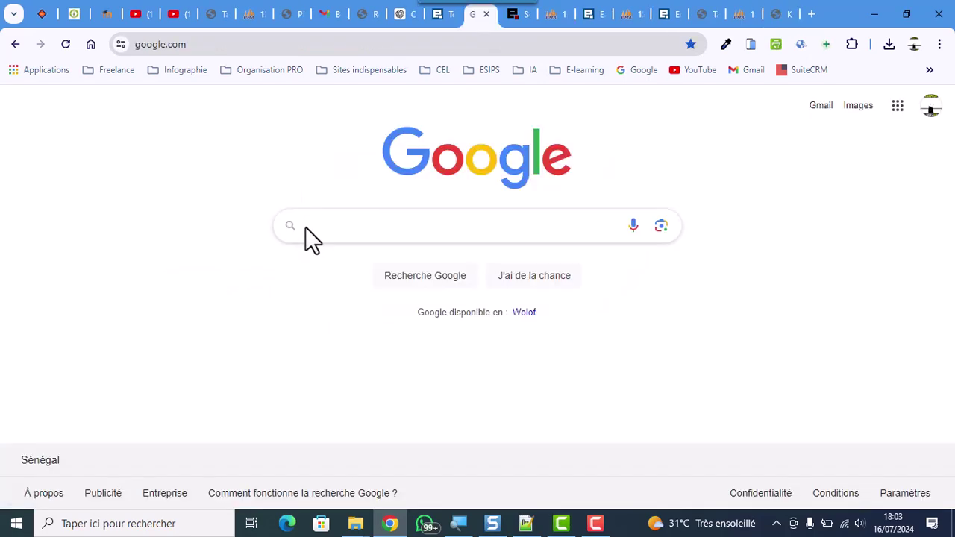
Search Google for 'wordpress download' and open the fr.wordpress.org result
{"action": "left_click", "coordinate": [307, 226]}
{"action": "type", "text": "w"}
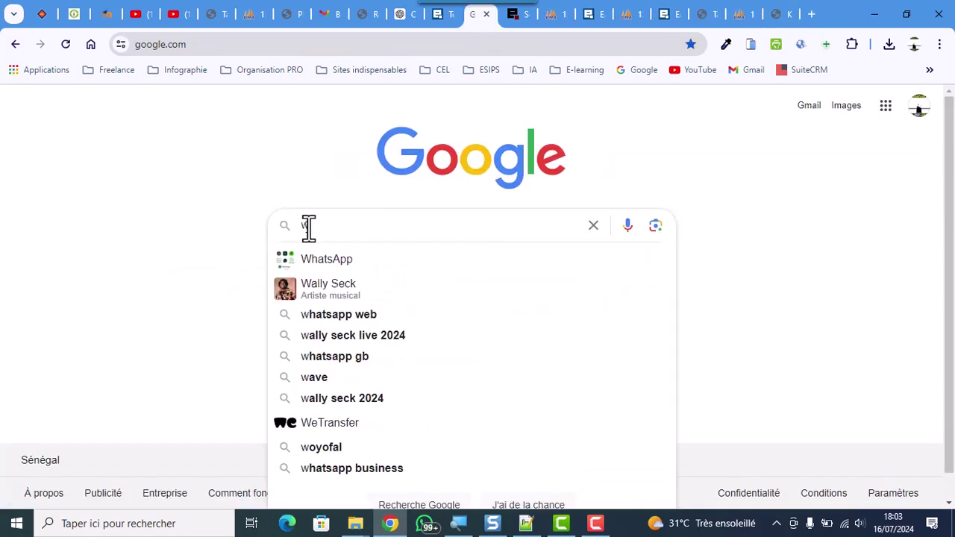
{"action": "type", "text": "ordpress"}
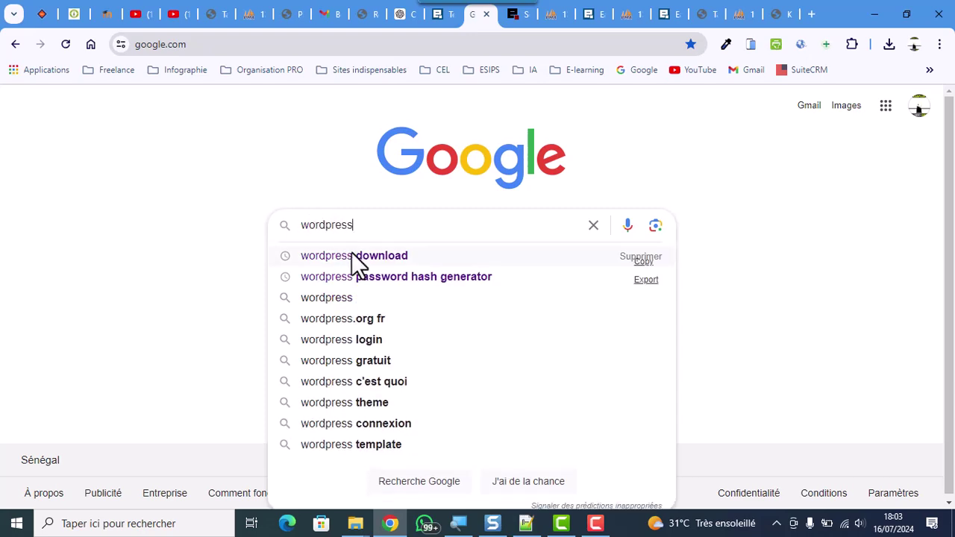
{"action": "left_click", "coordinate": [391, 257]}
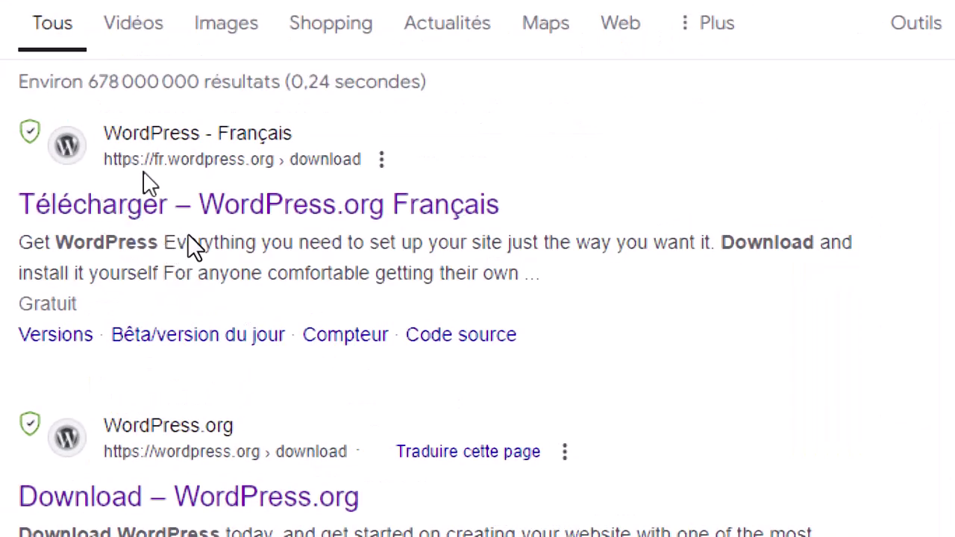
{"action": "left_click", "coordinate": [137, 205]}
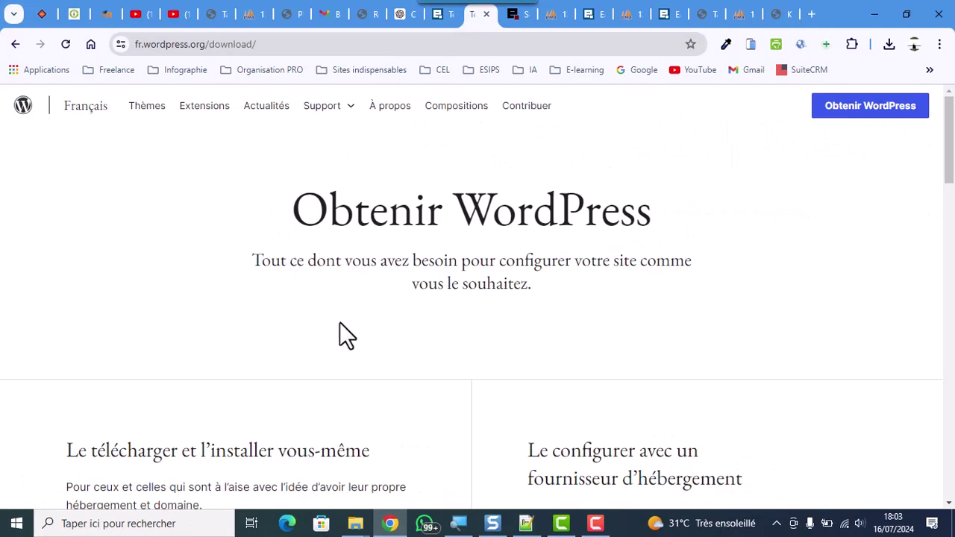
Highlight the PHP 7.4, MySQL 8.0 and MariaDB 10.5 requirements under the download button
{"action": "scroll", "coordinate": [350, 321], "scroll_direction": "down", "scroll_amount": 4}
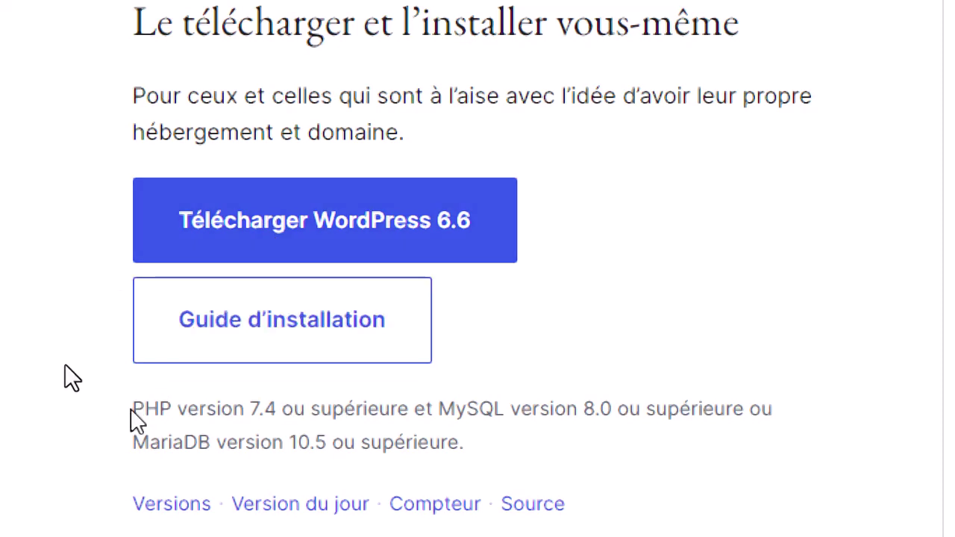
{"action": "left_click_drag", "start_coordinate": [133, 412], "coordinate": [284, 417]}
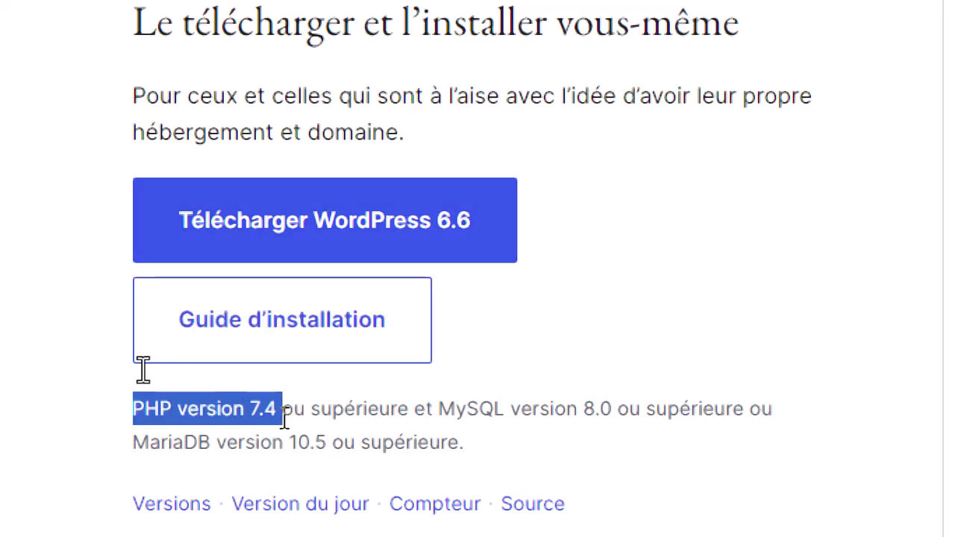
{"action": "left_click", "coordinate": [454, 411]}
{"action": "left_click_drag", "start_coordinate": [438, 409], "coordinate": [616, 406]}
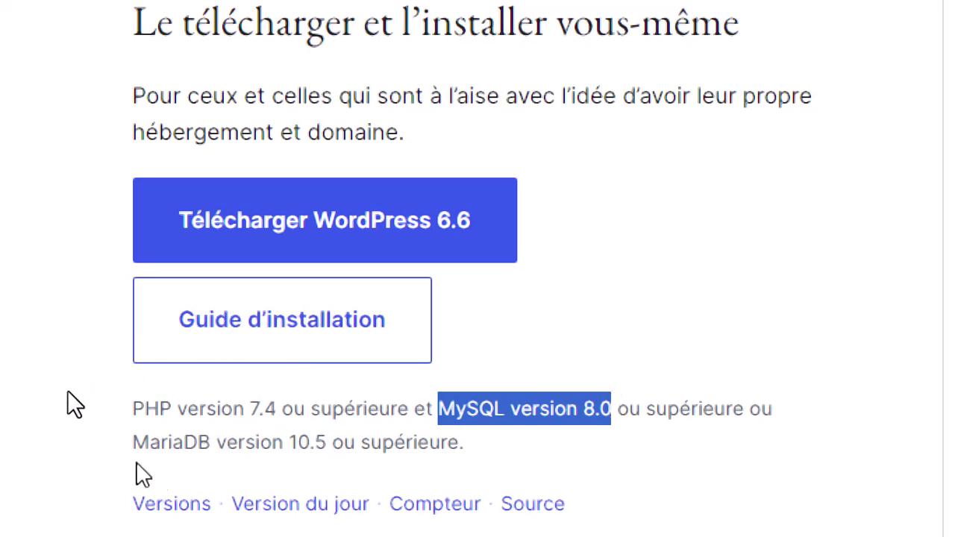
{"action": "left_click_drag", "start_coordinate": [136, 437], "coordinate": [339, 437]}
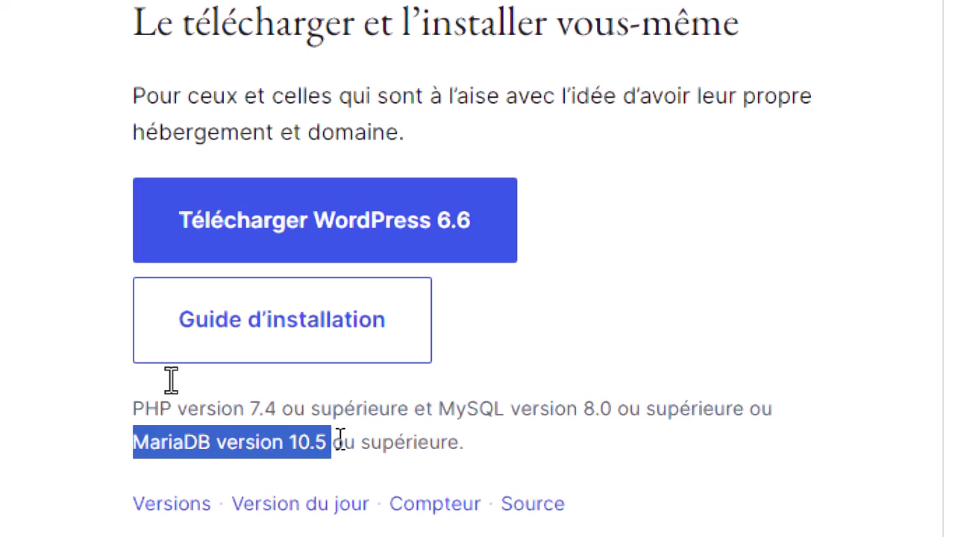
{"action": "left_click", "coordinate": [283, 409]}
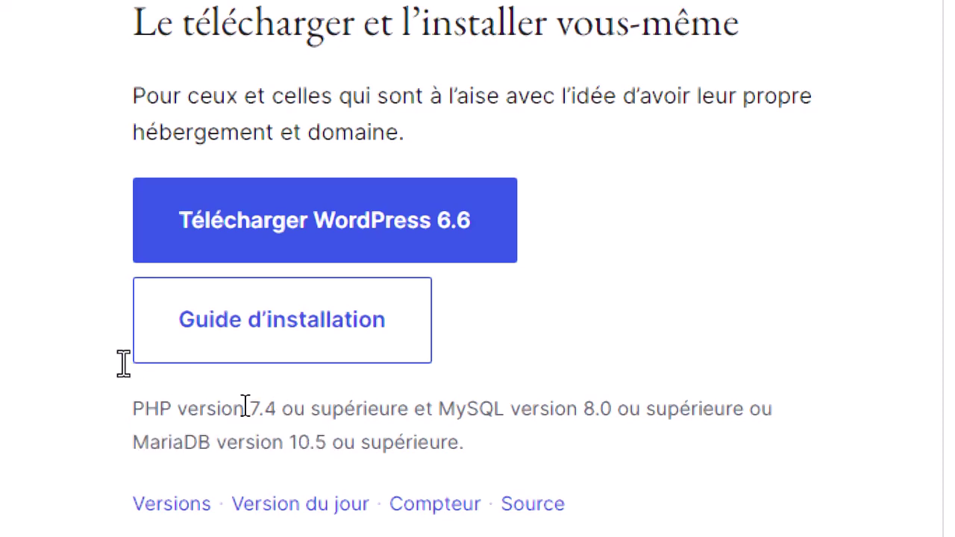
{"action": "left_click_drag", "start_coordinate": [243, 408], "coordinate": [282, 408]}
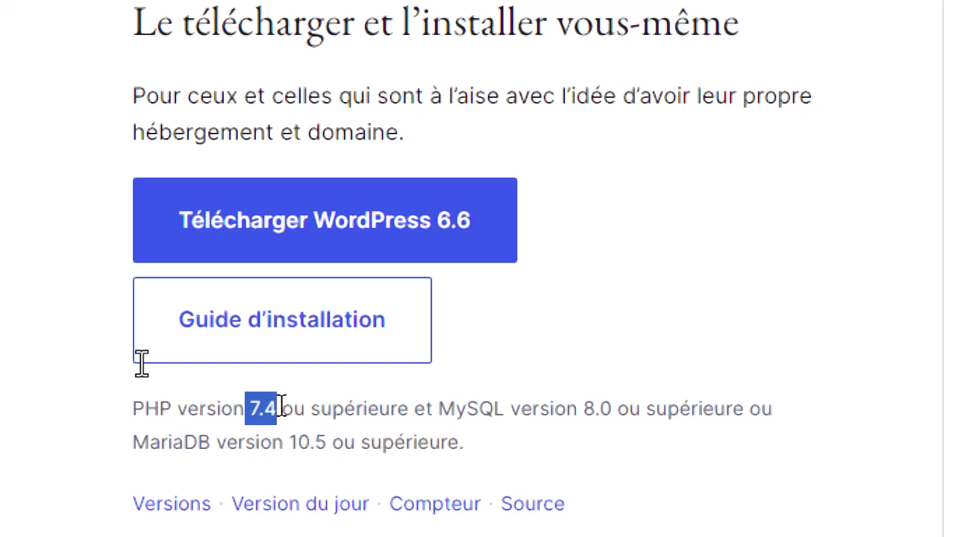
{"action": "left_click", "coordinate": [330, 385]}
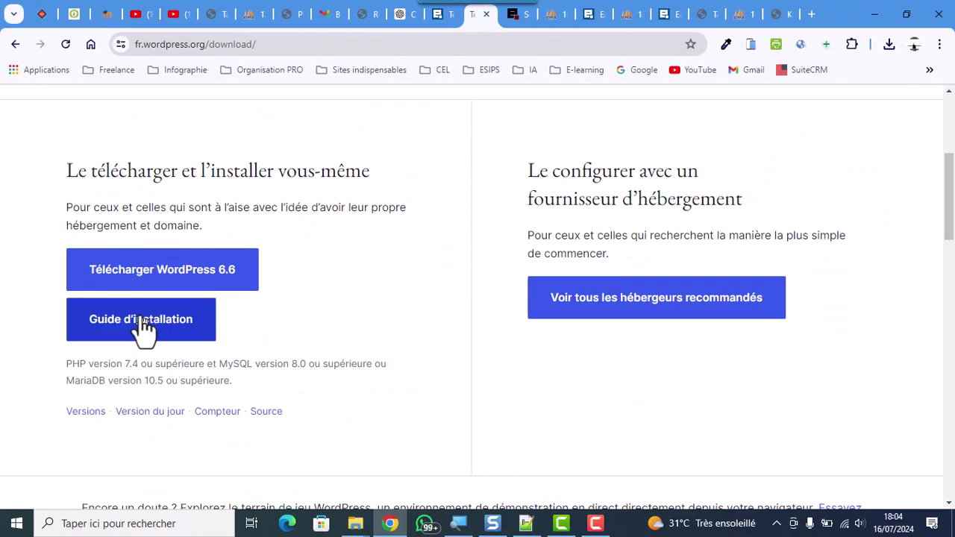
Download wordpress-6.6-fr_FR.zip, dismiss the thank-you message, and show the zip in its folder
{"action": "left_click", "coordinate": [178, 274]}
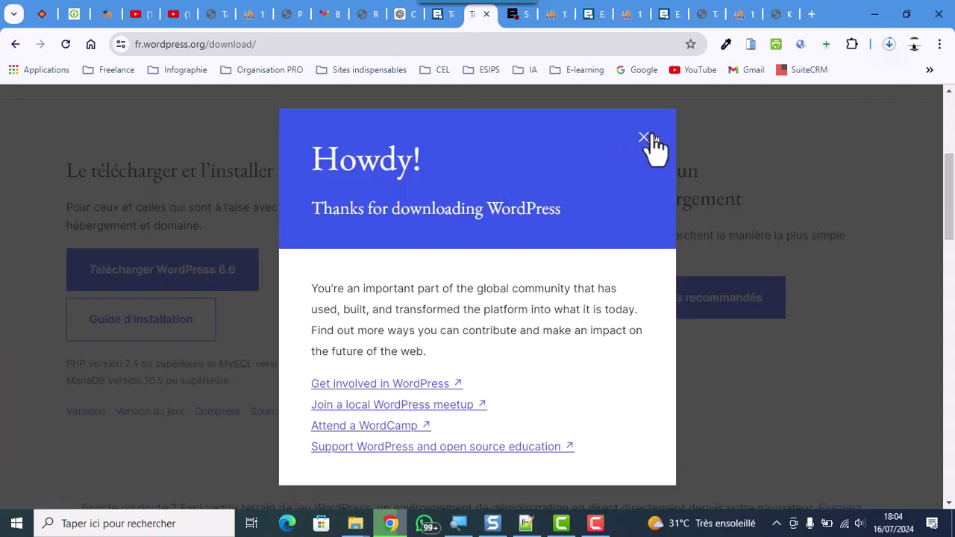
{"action": "left_click", "coordinate": [646, 140]}
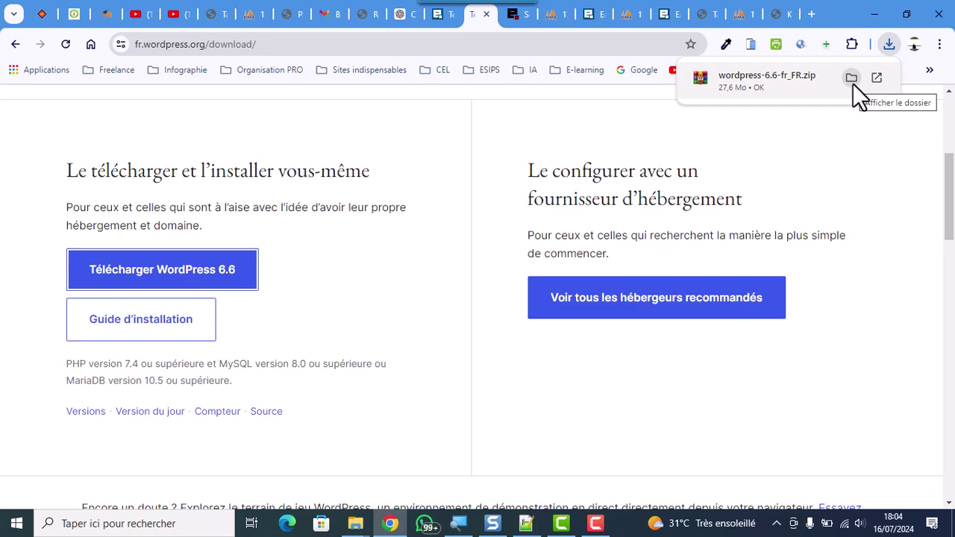
{"action": "left_click", "coordinate": [851, 79]}
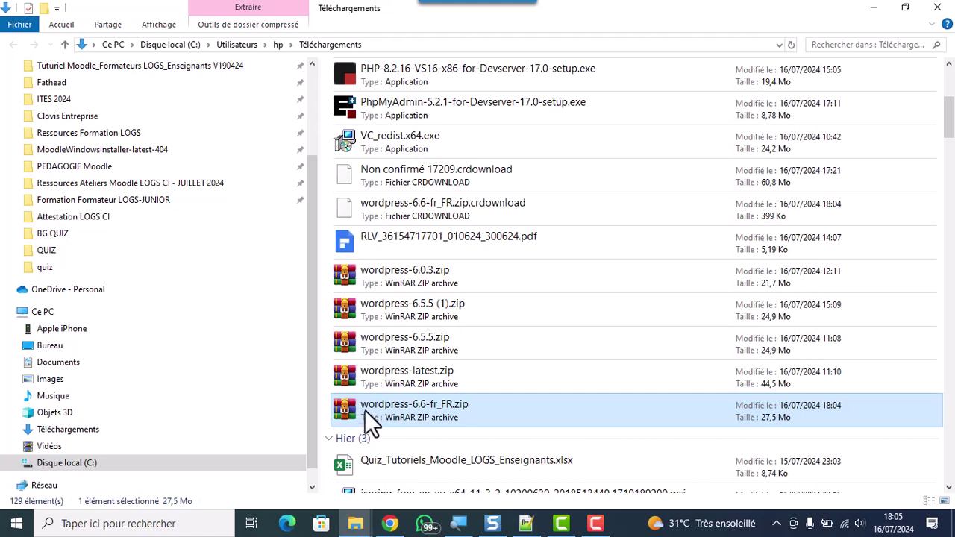
Paste the WordPress zip into the eds-www folder of the Devserver 17 installation
{"action": "left_click", "coordinate": [874, 9]}
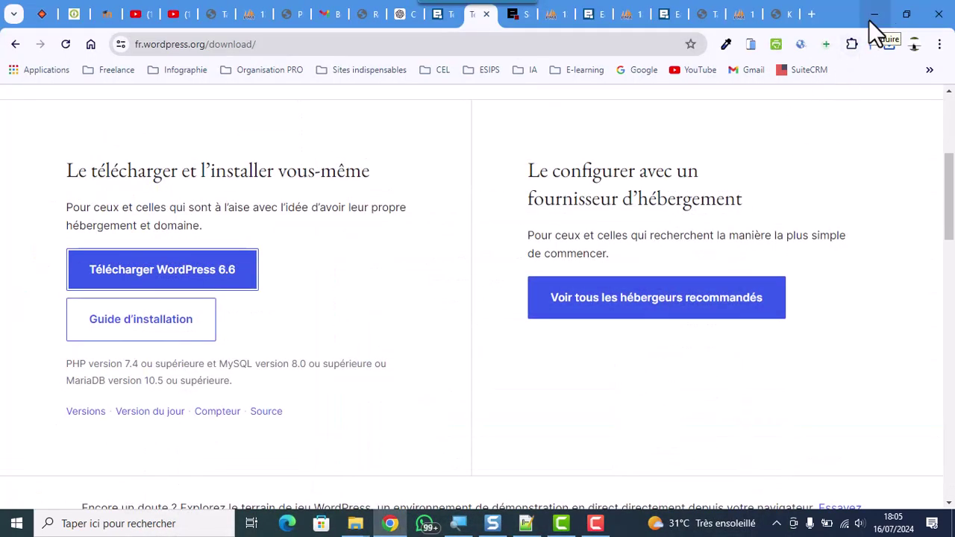
{"action": "left_click", "coordinate": [868, 19]}
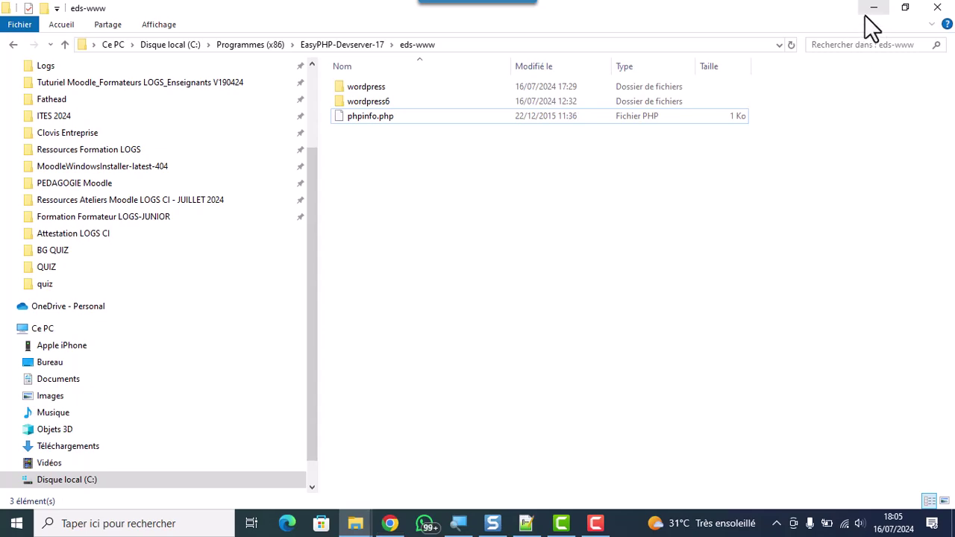
{"action": "left_click", "coordinate": [873, 8]}
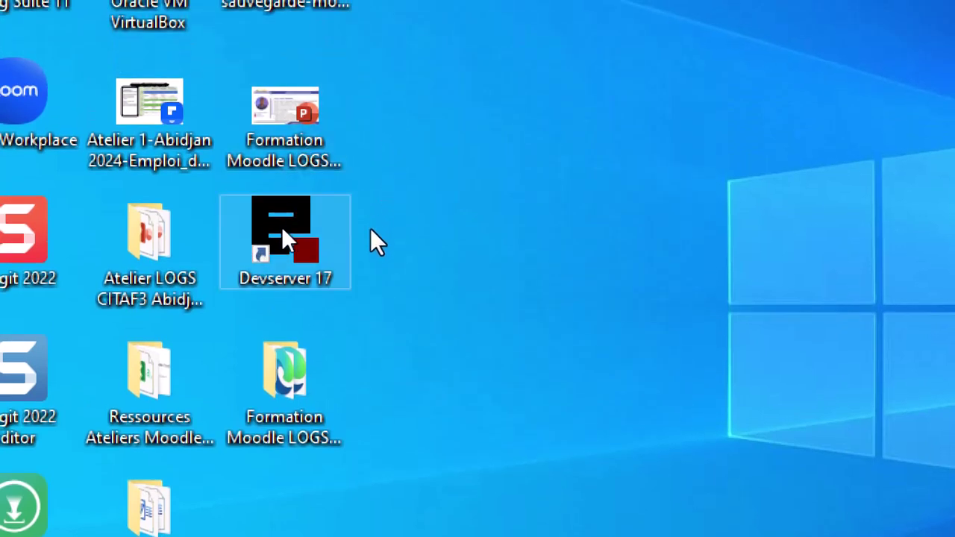
{"action": "right_click", "coordinate": [285, 237]}
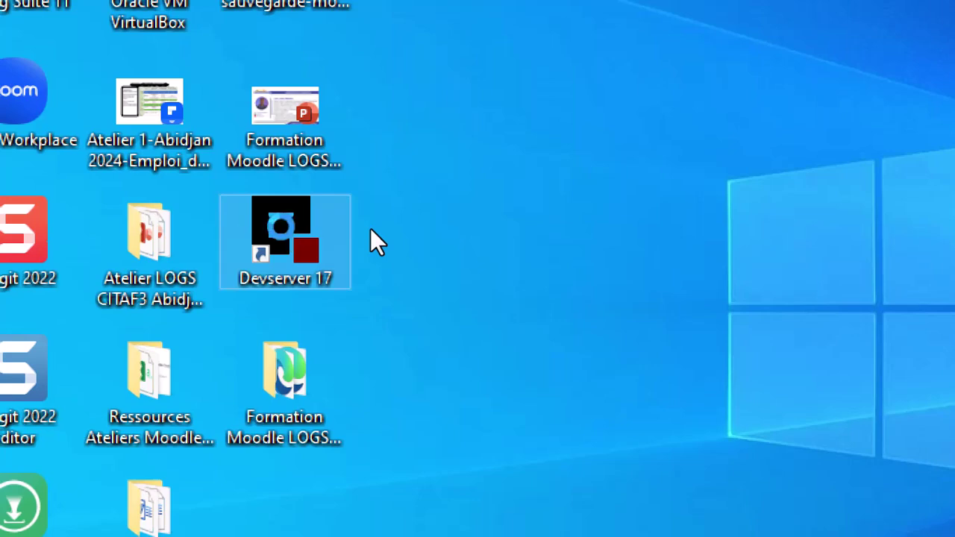
{"action": "left_click", "coordinate": [446, 132]}
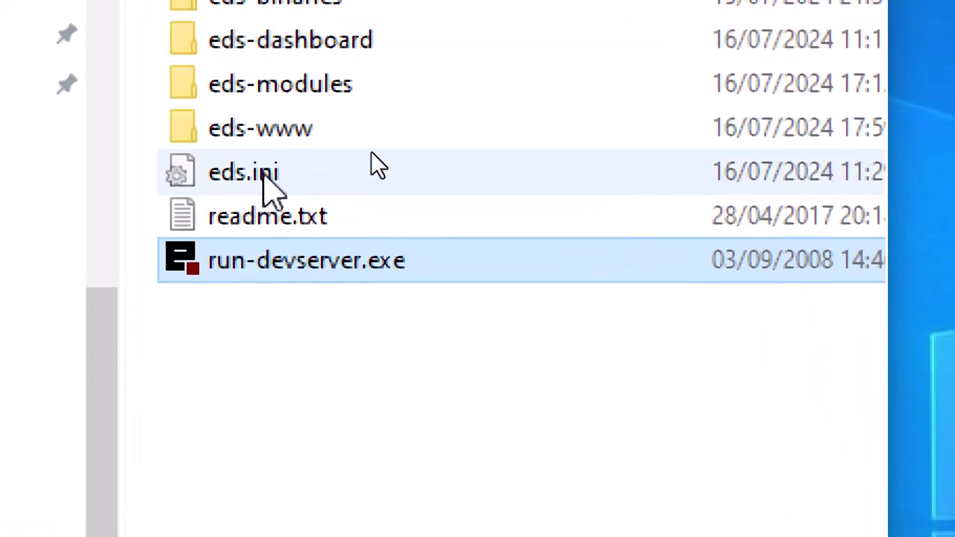
{"action": "double_click", "coordinate": [266, 104]}
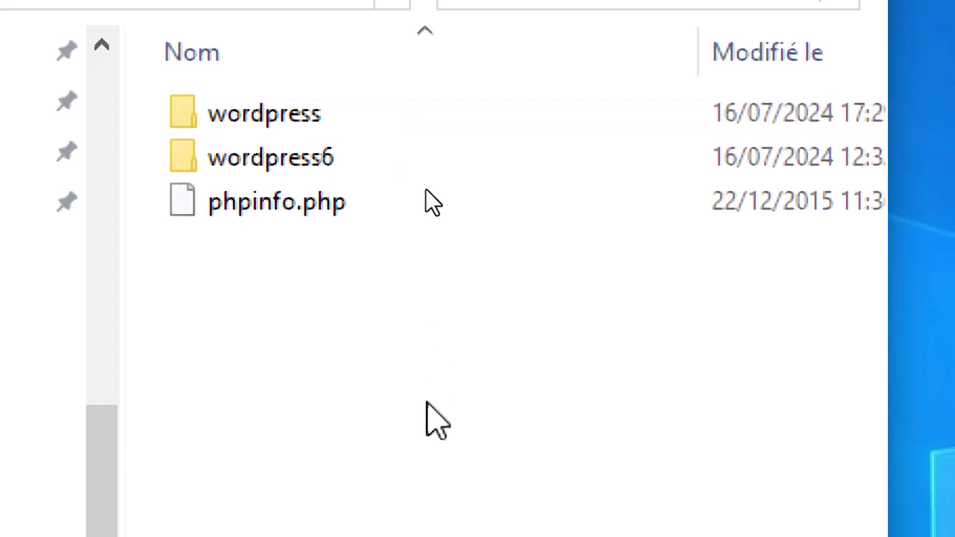
{"action": "key", "text": "ctrl+v"}
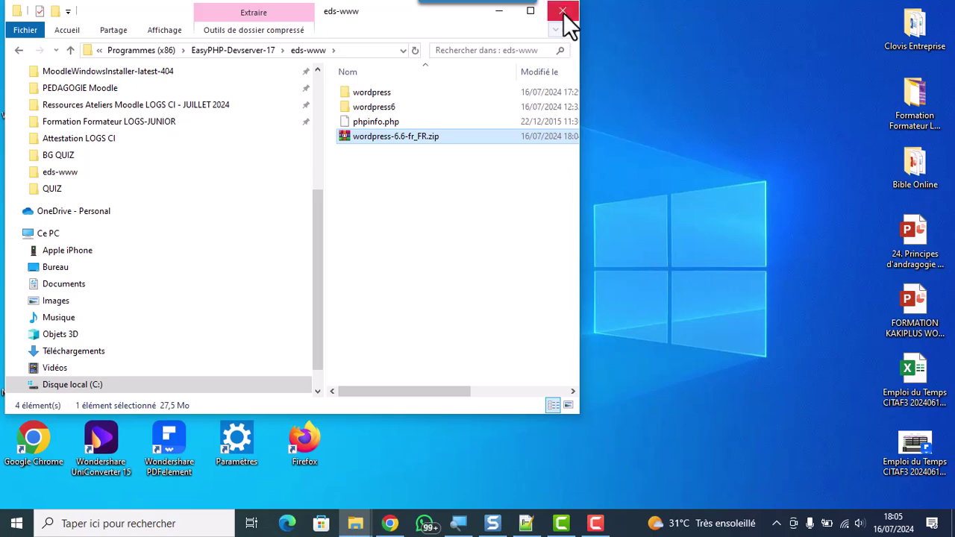
{"action": "left_click", "coordinate": [563, 10]}
Bring Chrome back and switch to the EasyPHP dashboard page
{"action": "left_click", "coordinate": [391, 523]}
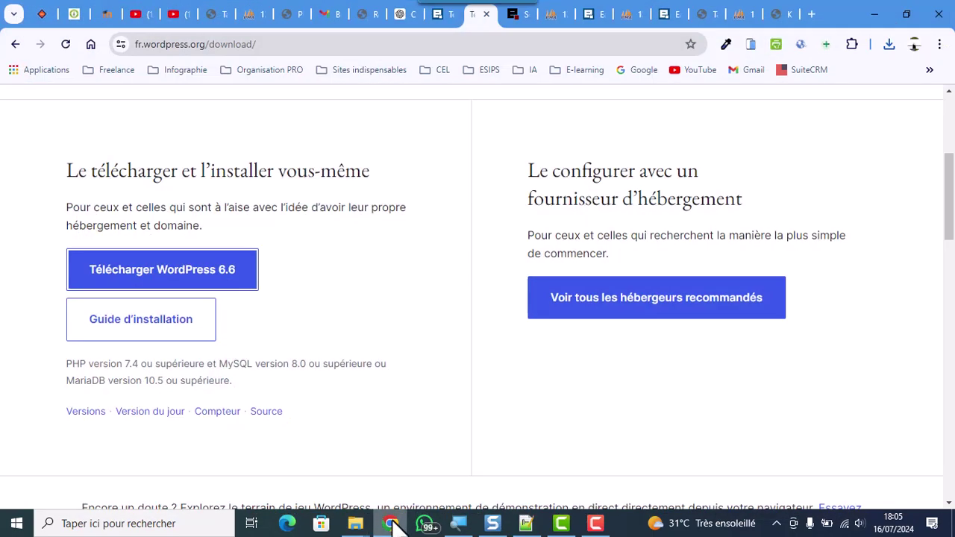
{"action": "left_click", "coordinate": [525, 8]}
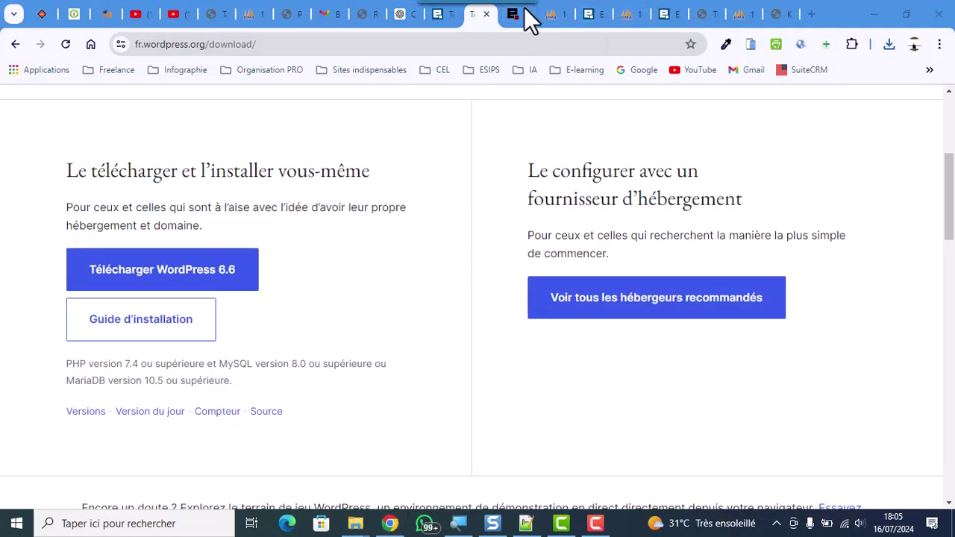
{"action": "left_click", "coordinate": [520, 15]}
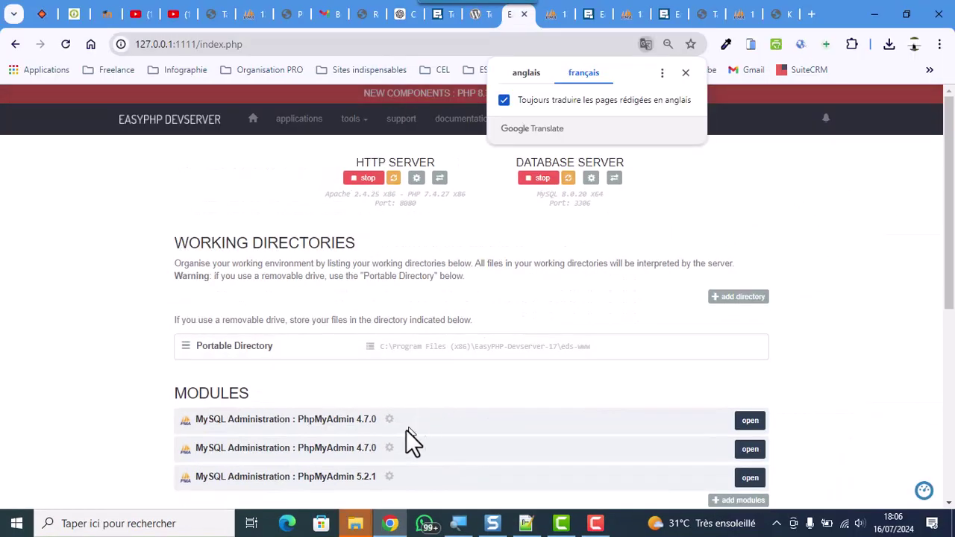
{"action": "mouse_move", "coordinate": [360, 522]}
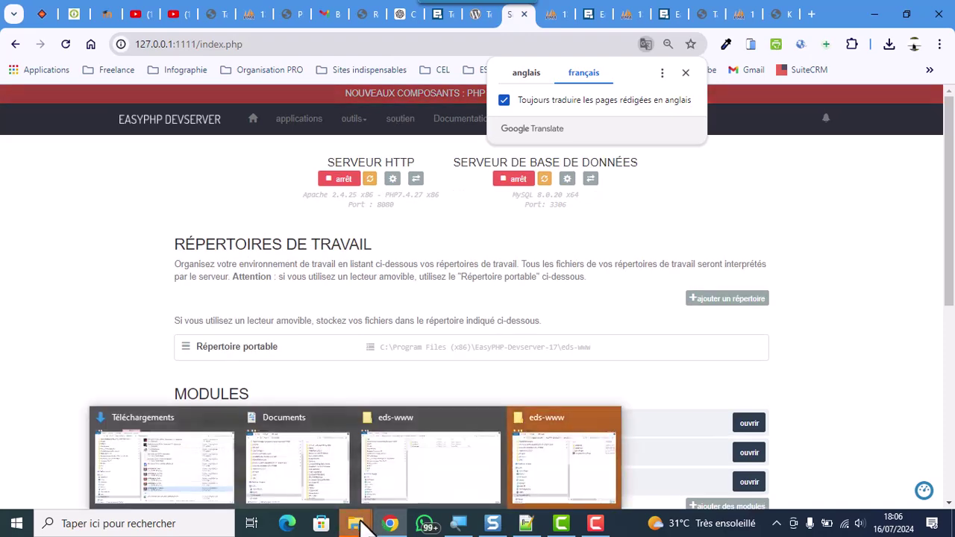
Maximize the eds-www window and extract wordpress-6.6-fr_FR.zip into its own wordpress-6.6-fr_FR folder
{"action": "left_click", "coordinate": [539, 455]}
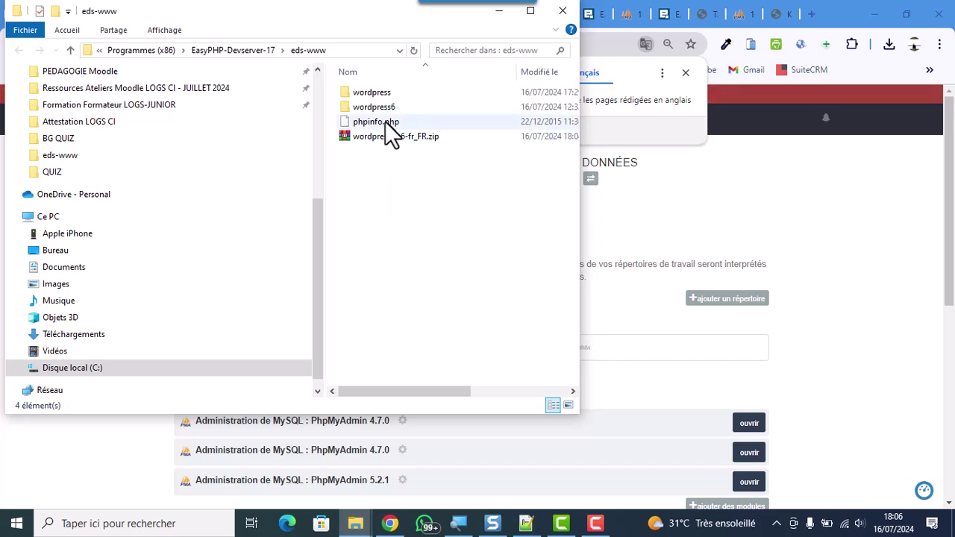
{"action": "left_click", "coordinate": [536, 5]}
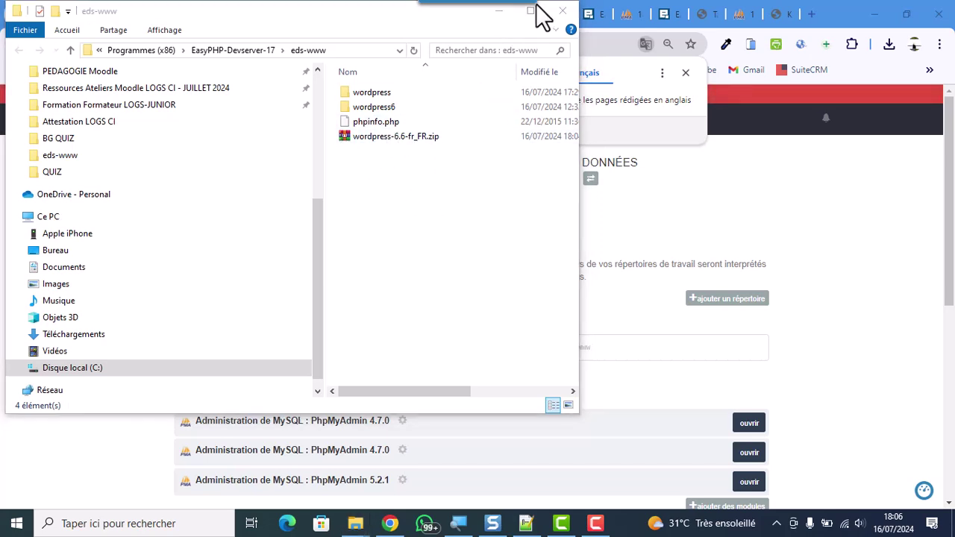
{"action": "left_click", "coordinate": [531, 10]}
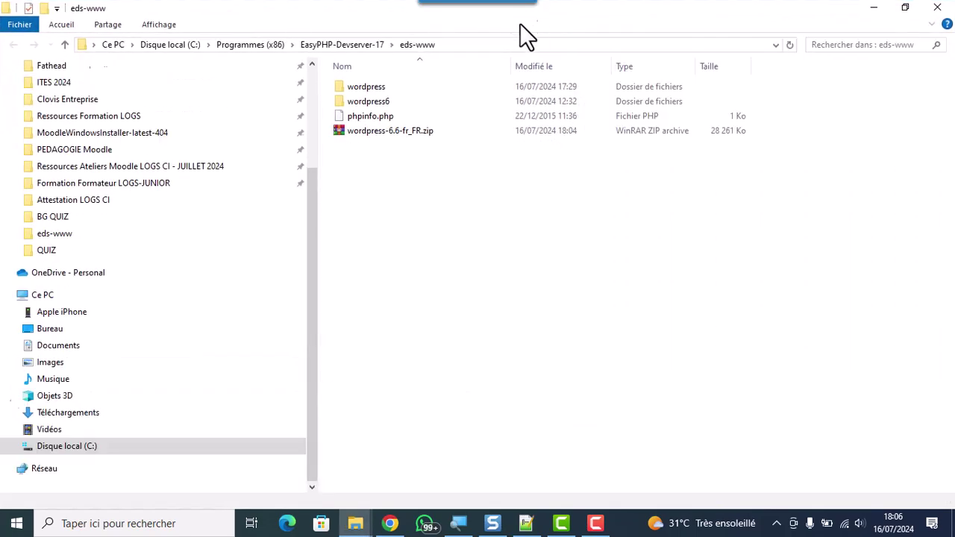
{"action": "left_click", "coordinate": [375, 133]}
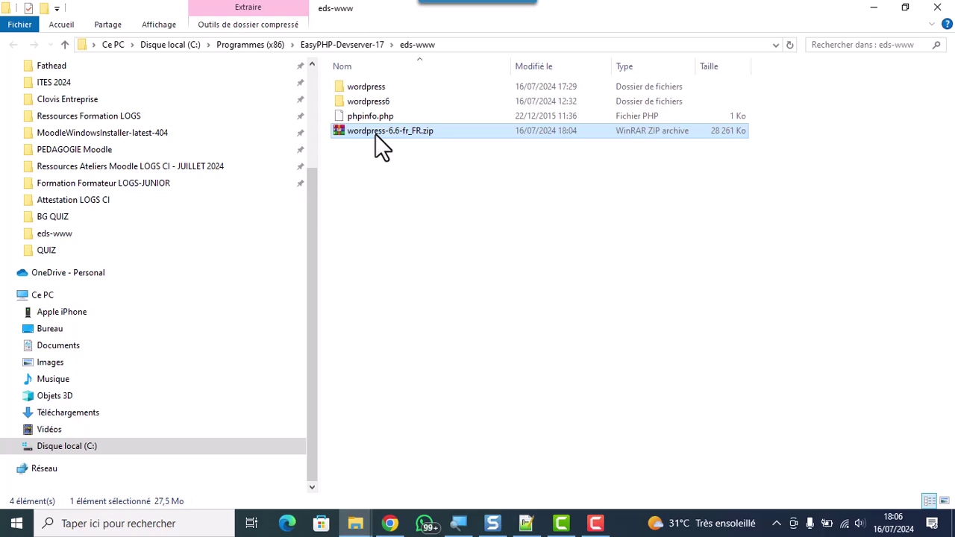
{"action": "right_click", "coordinate": [375, 133]}
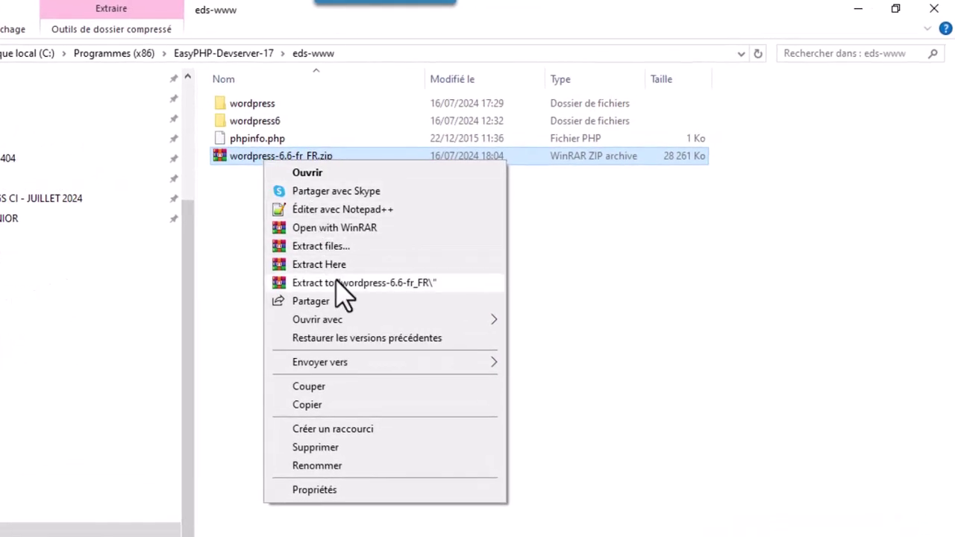
{"action": "left_click", "coordinate": [336, 283]}
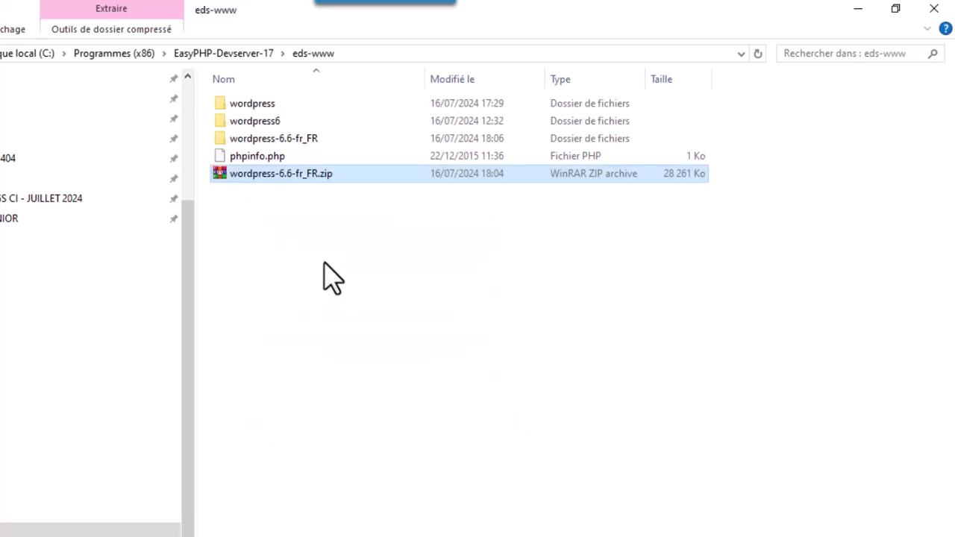
In the extracted wordpress-6.6-fr_FR folder, rename the inner wordpress folder to kakiplus
{"action": "double_click", "coordinate": [294, 145]}
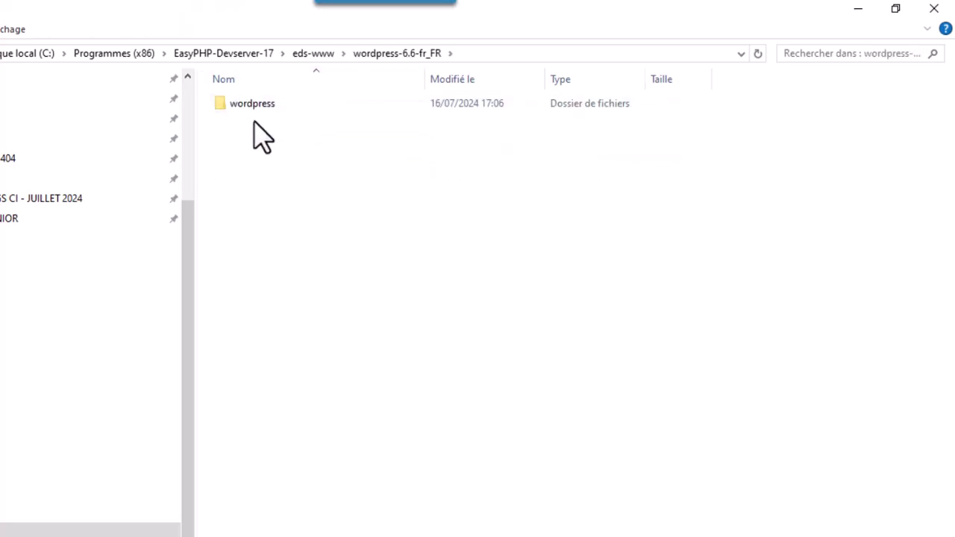
{"action": "left_click", "coordinate": [263, 105]}
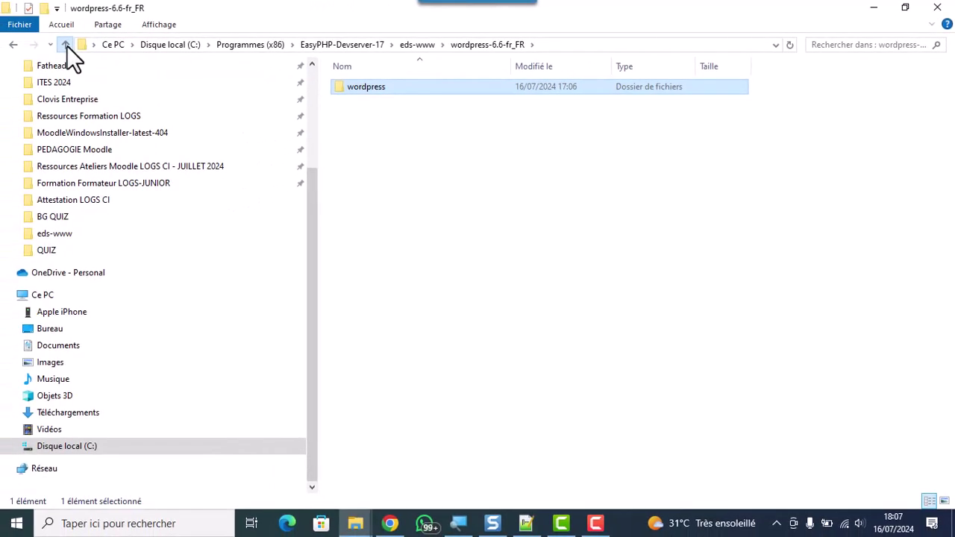
{"action": "left_click", "coordinate": [66, 45]}
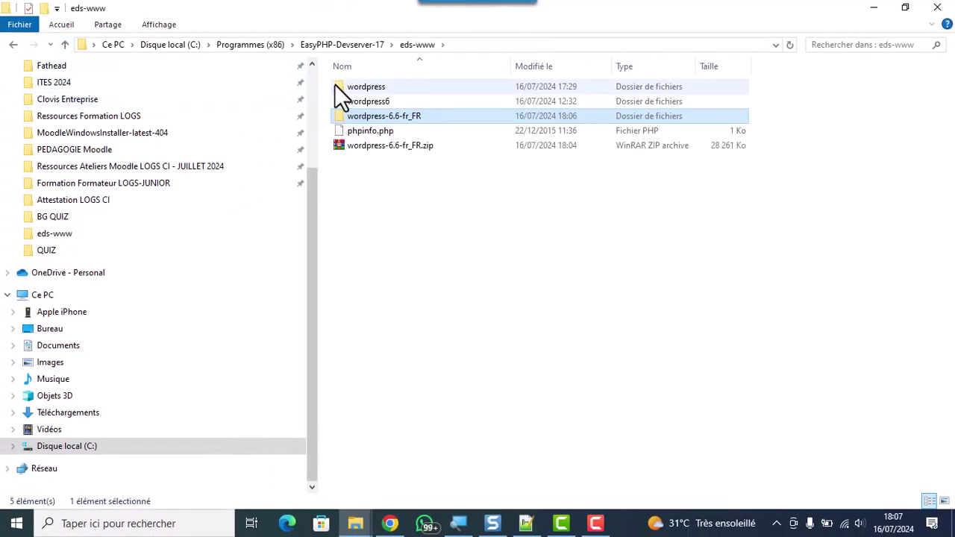
{"action": "double_click", "coordinate": [354, 116]}
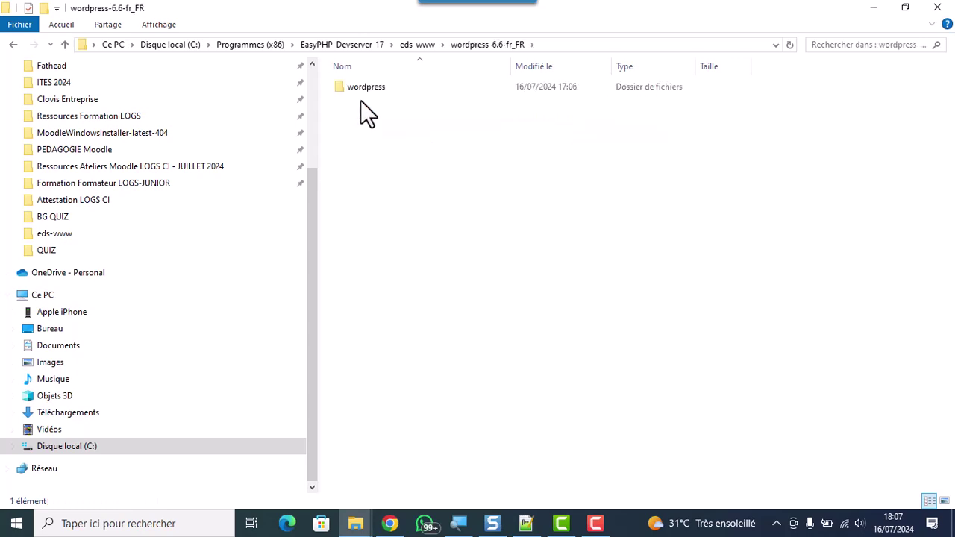
{"action": "left_click", "coordinate": [366, 83]}
{"action": "right_click", "coordinate": [366, 80]}
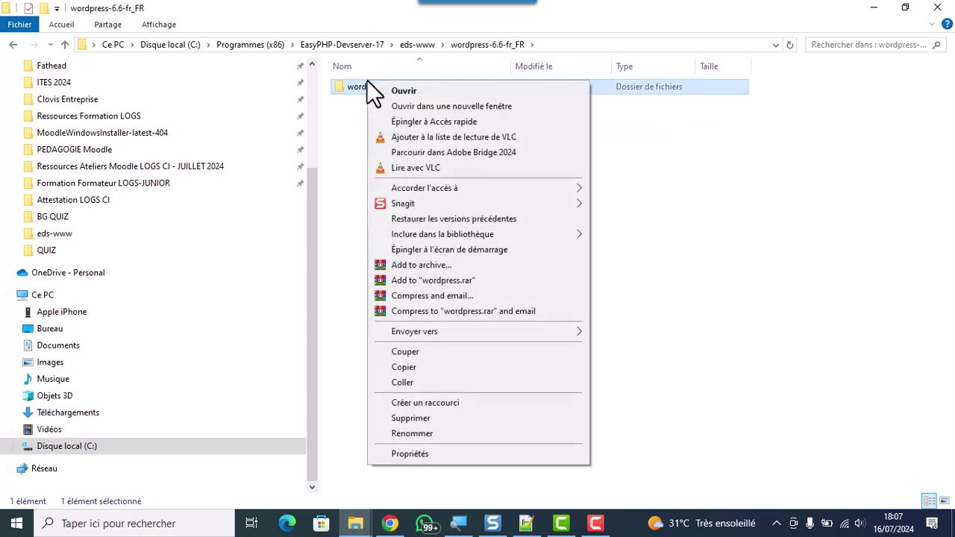
{"action": "left_click", "coordinate": [428, 433]}
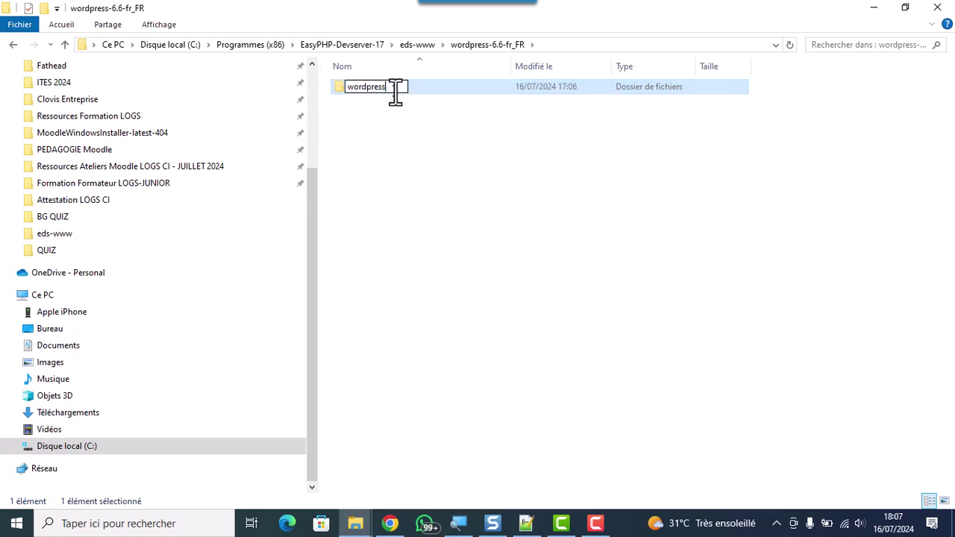
{"action": "type", "text": "kakiplus"}
{"action": "key", "text": "Return"}
{"action": "double_click", "coordinate": [382, 88]}
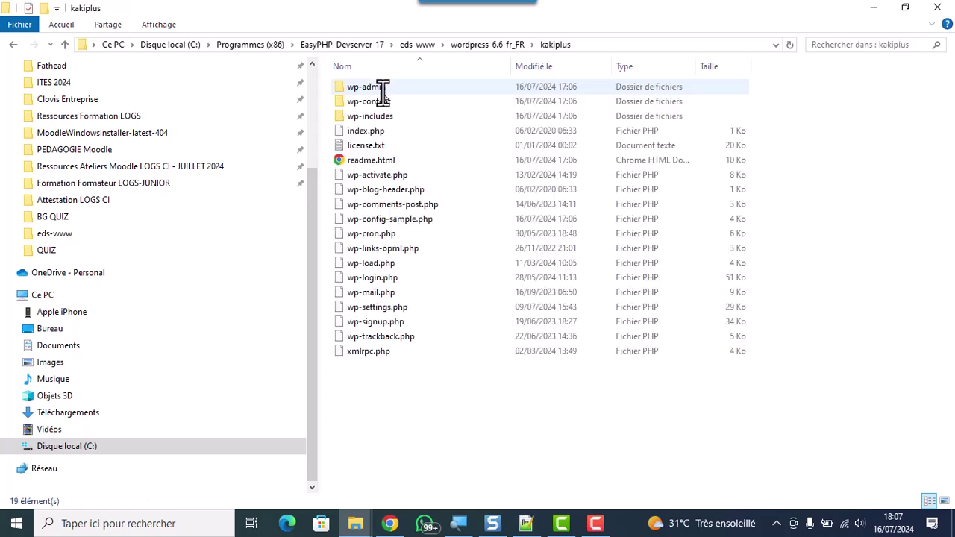
{"action": "left_click", "coordinate": [64, 47]}
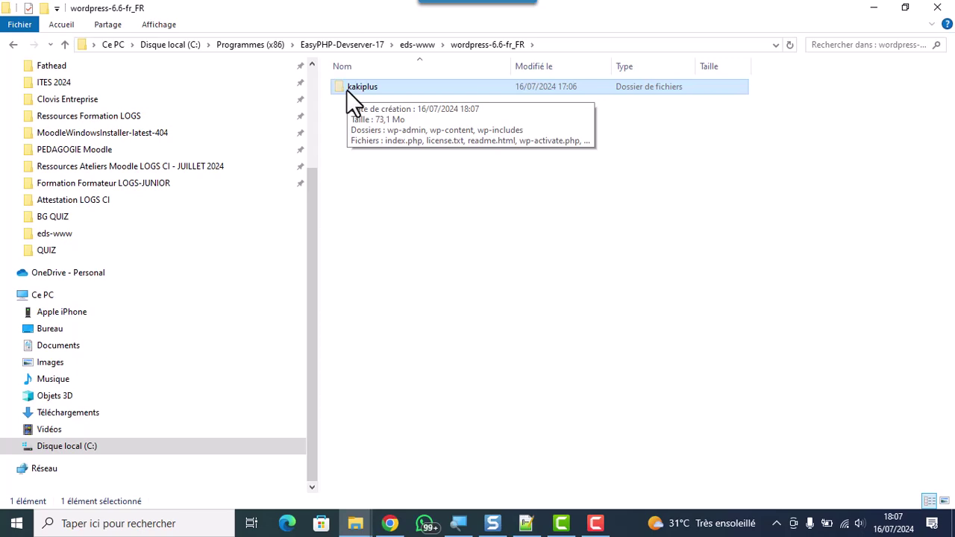
{"action": "left_click", "coordinate": [65, 45]}
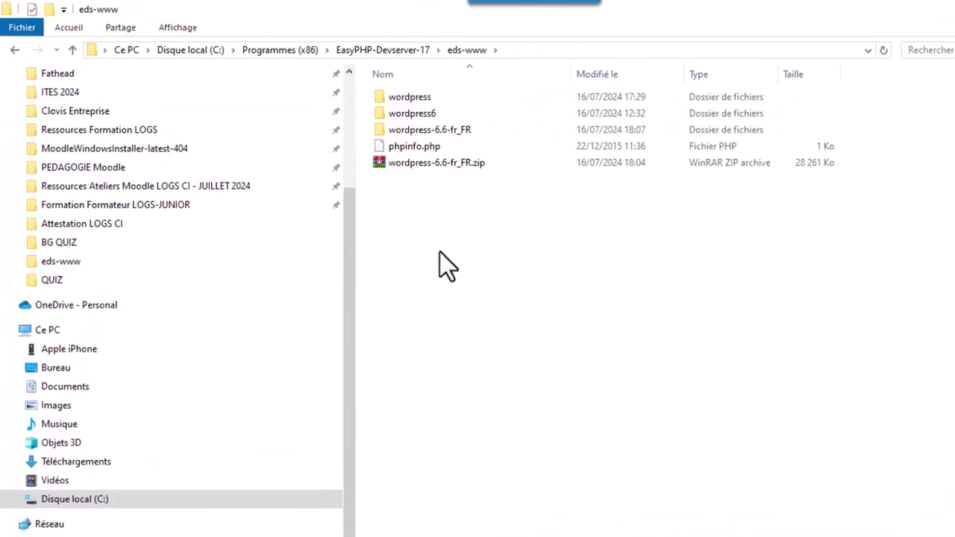
{"action": "key", "text": "ctrl+v"}
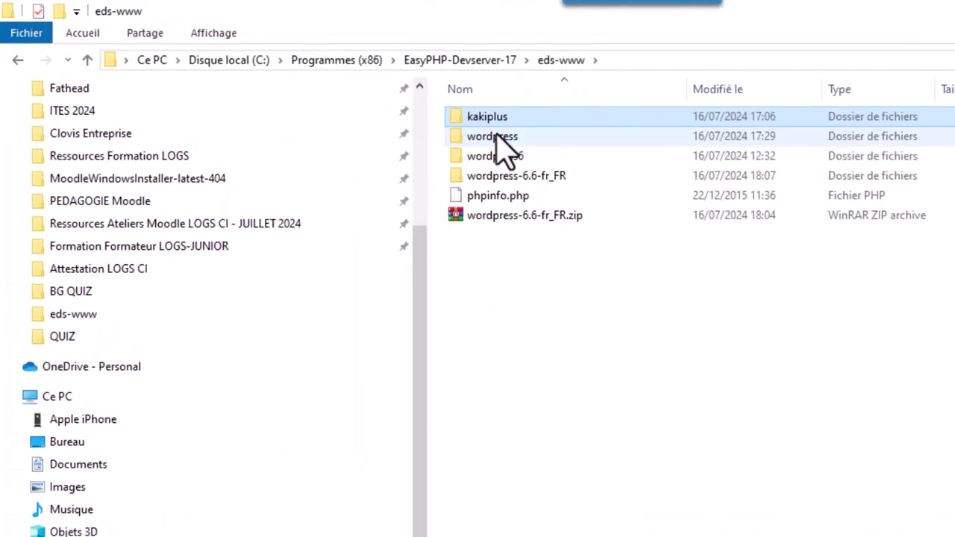
{"action": "left_click", "coordinate": [481, 133]}
{"action": "mouse_move", "coordinate": [481, 148]}
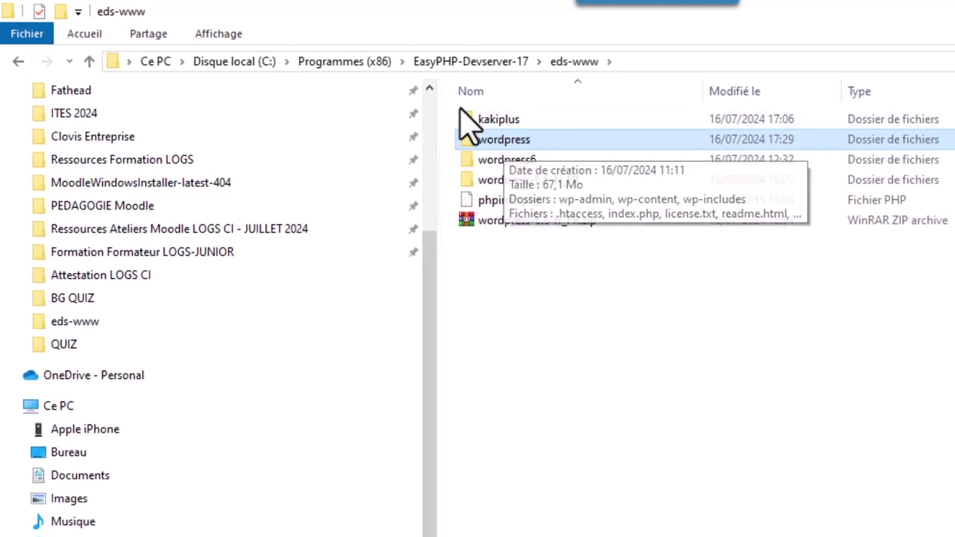
Permanently delete the wordpress-6.6-fr_FR folder and its zip archive
{"action": "left_click", "coordinate": [524, 192]}
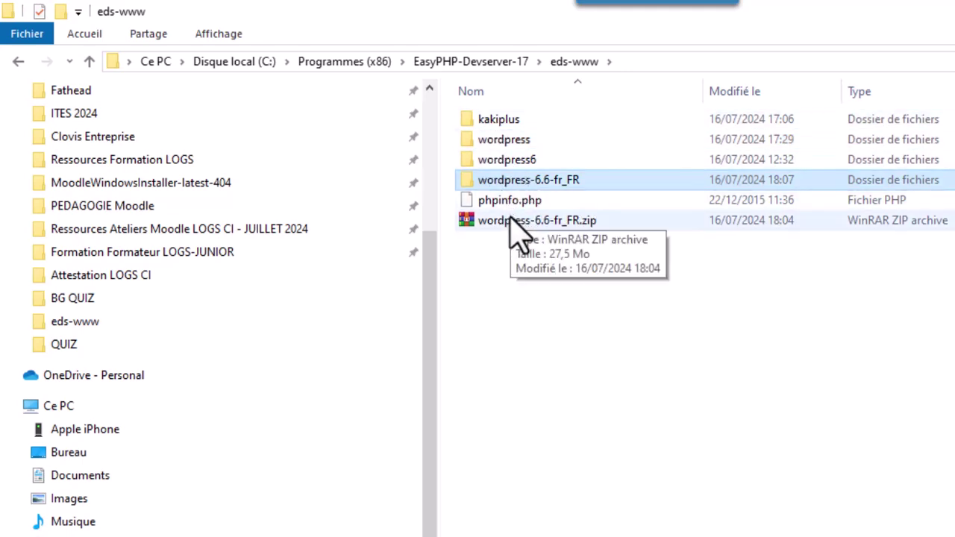
{"action": "left_click", "coordinate": [511, 222], "text": "ctrl"}
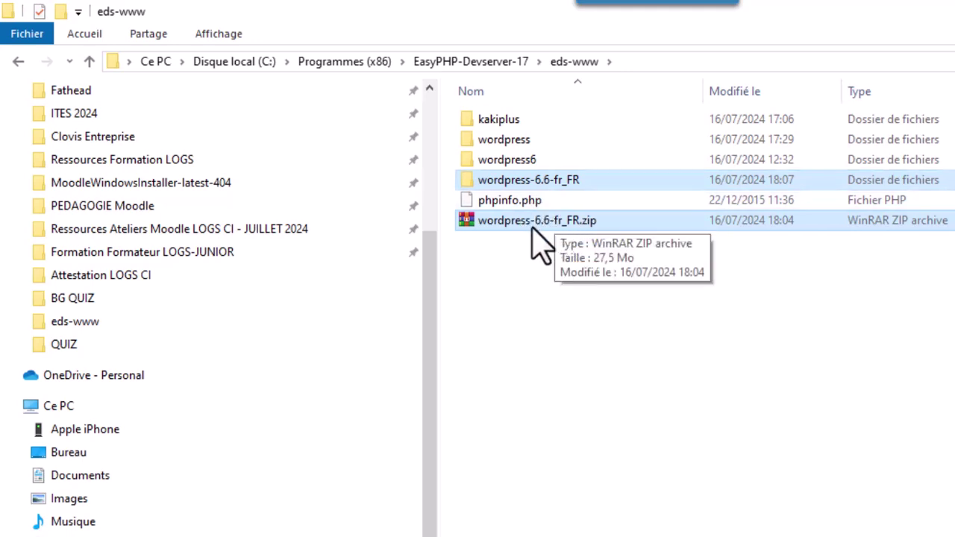
{"action": "left_click", "coordinate": [82, 34]}
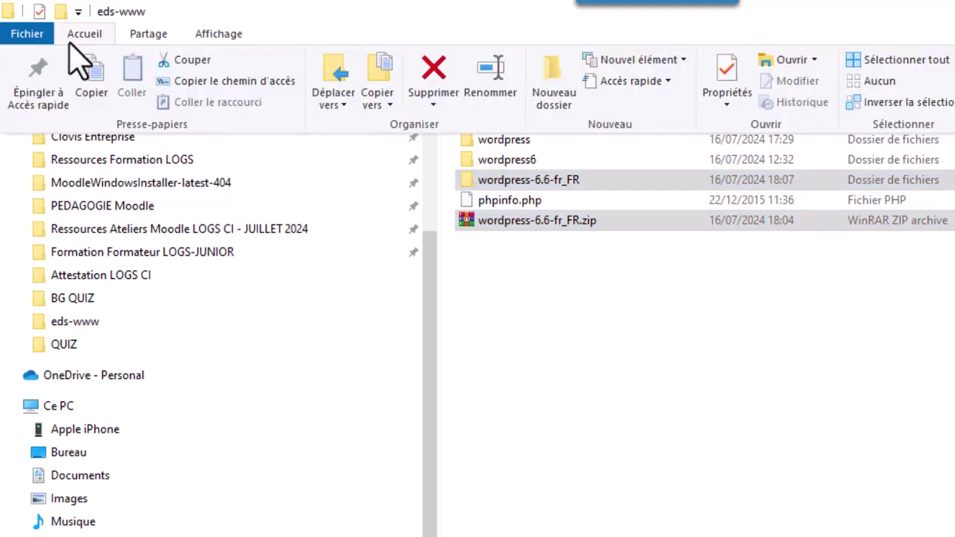
{"action": "left_click", "coordinate": [435, 83]}
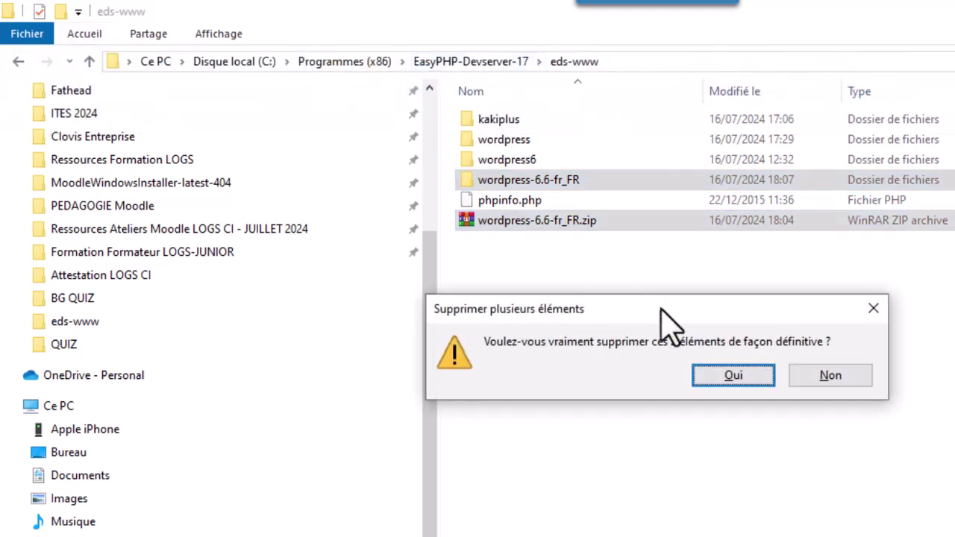
{"action": "left_click", "coordinate": [750, 382]}
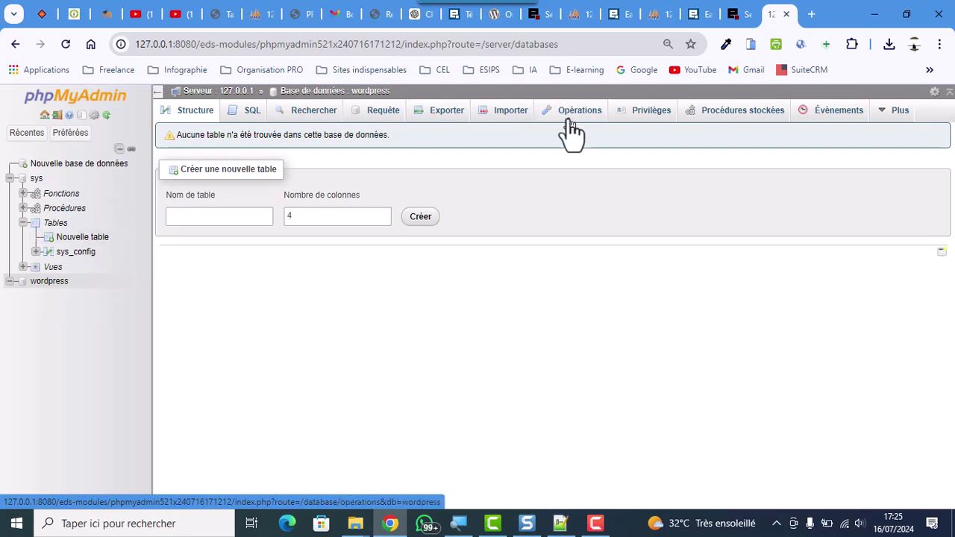
Leave phpMyAdmin and switch back to the EasyPHP Devserver dashboard tab
{"action": "left_click", "coordinate": [729, 17]}
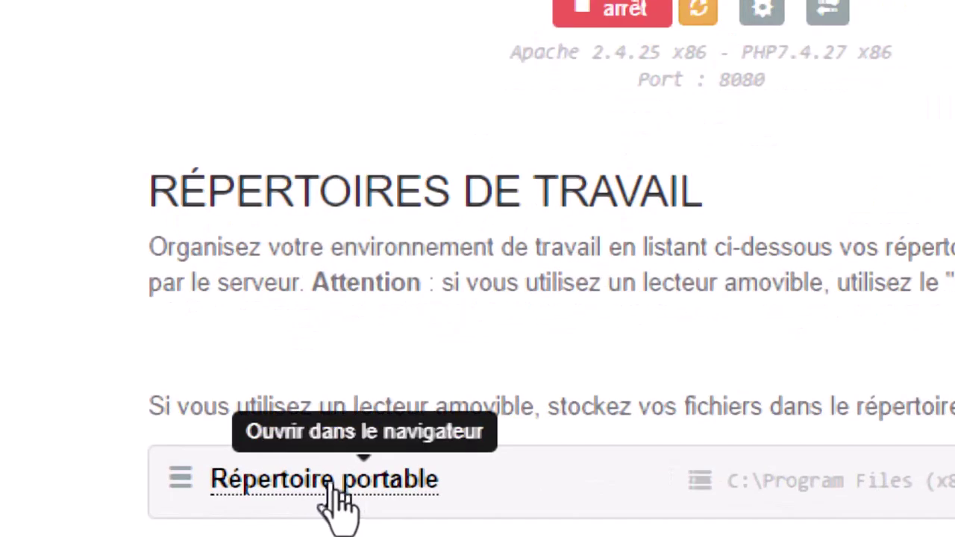
Open the portable working directory (eds-www) to reach the wordpress setup page
{"action": "left_click", "coordinate": [329, 487]}
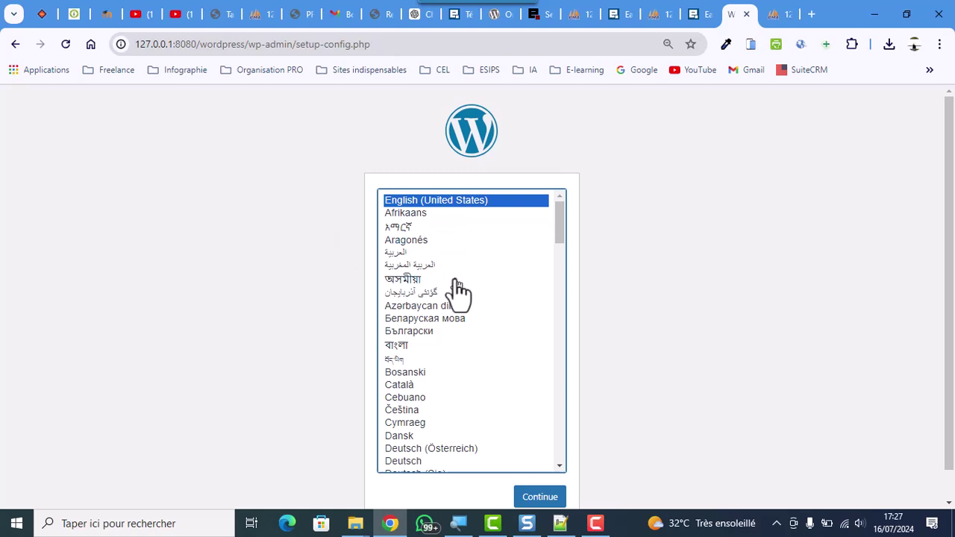
Pick Français as the setup language, continue, and review the five required database details
{"action": "scroll", "coordinate": [457, 291], "scroll_direction": "down", "scroll_amount": 4}
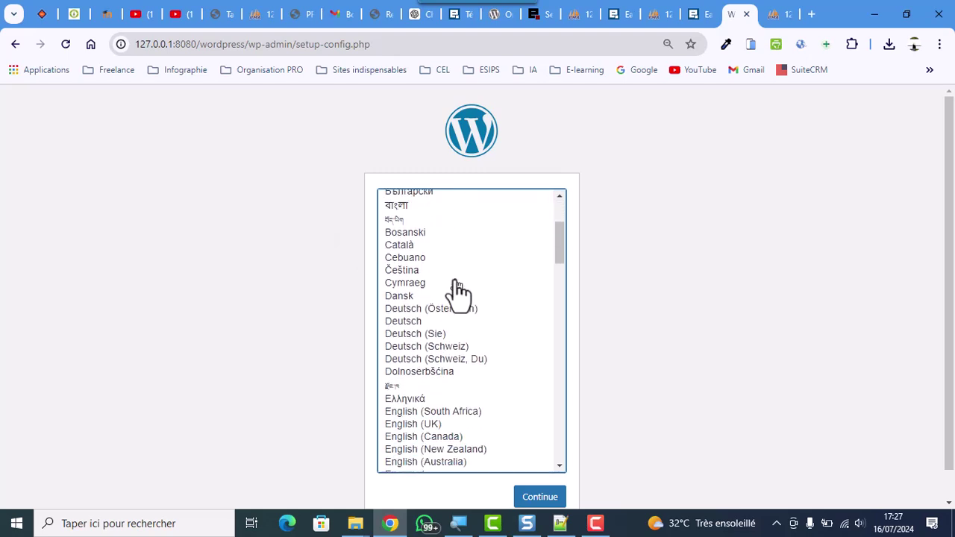
{"action": "key", "text": "f"}
{"action": "scroll", "coordinate": [472, 332], "scroll_direction": "down", "scroll_amount": 2}
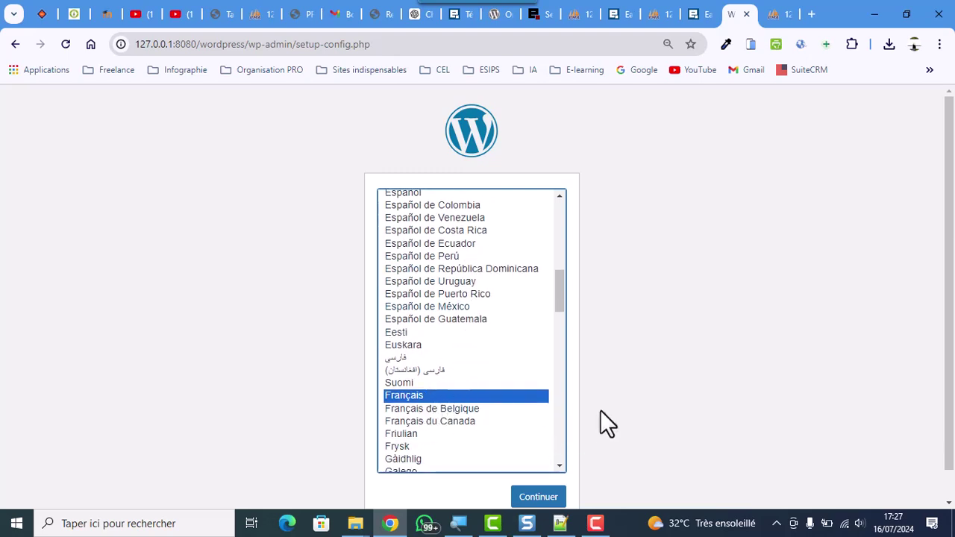
{"action": "scroll", "coordinate": [593, 421], "scroll_direction": "down", "scroll_amount": 1}
{"action": "left_click", "coordinate": [548, 469]}
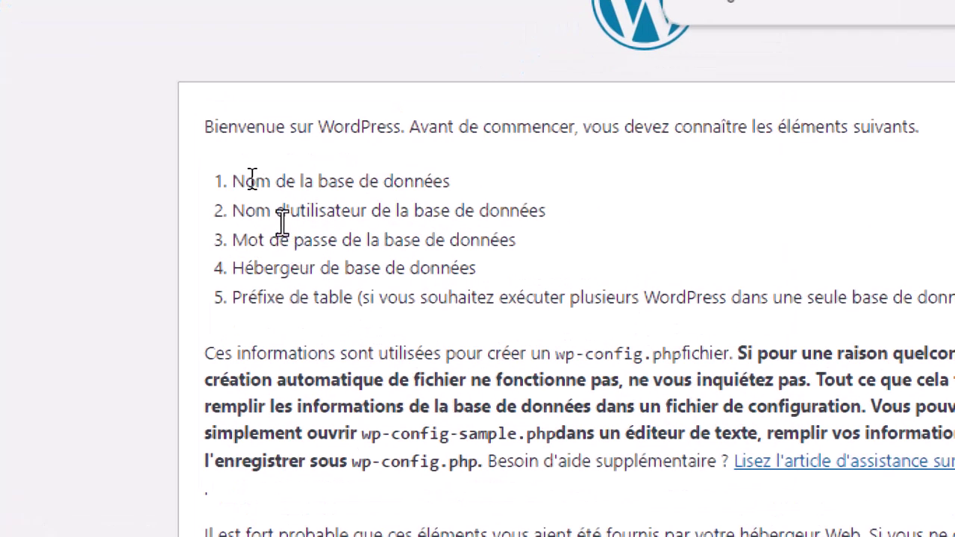
{"action": "left_click_drag", "start_coordinate": [233, 182], "coordinate": [567, 151]}
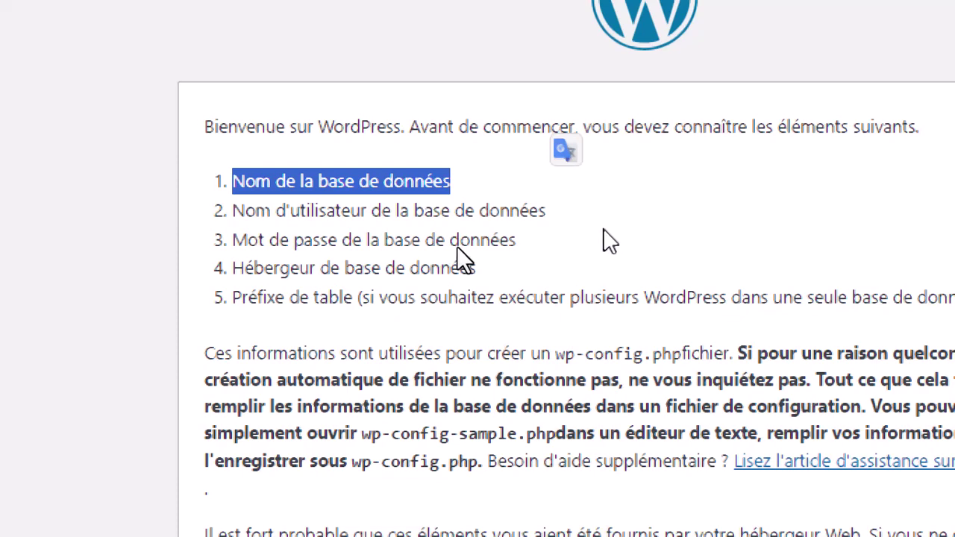
{"action": "left_click", "coordinate": [550, 208]}
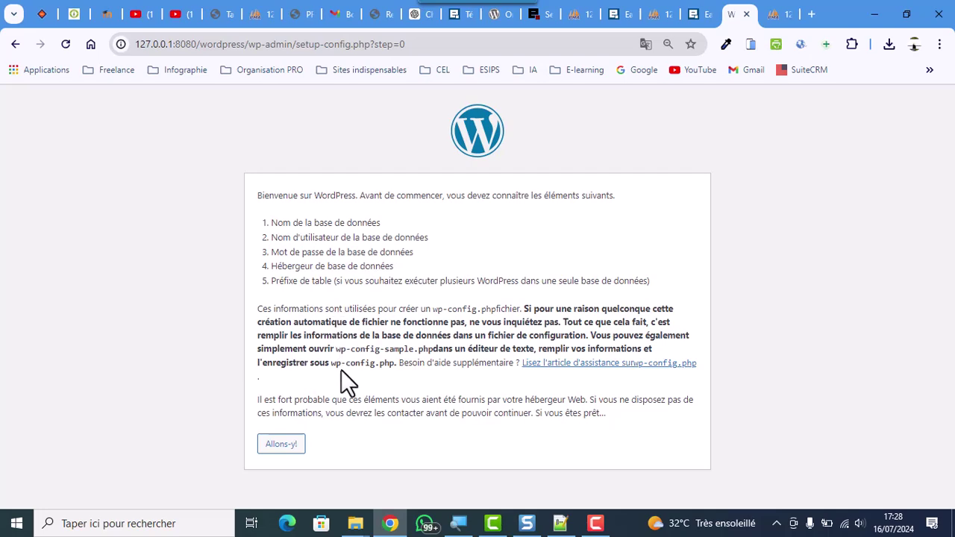
Submit database wordpress, user root, empty password, host localhost and prefix wp_
{"action": "left_click", "coordinate": [291, 446]}
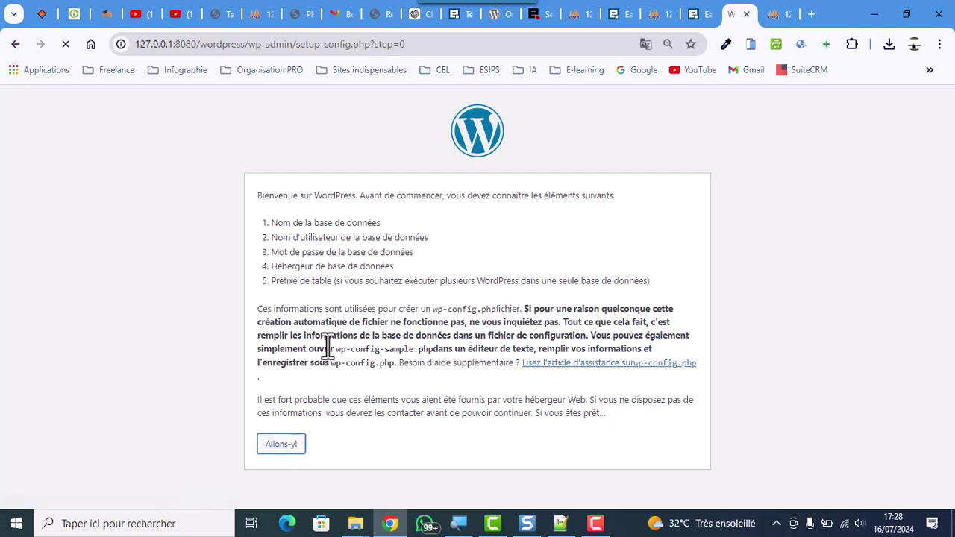
{"action": "type", "text": "w"}
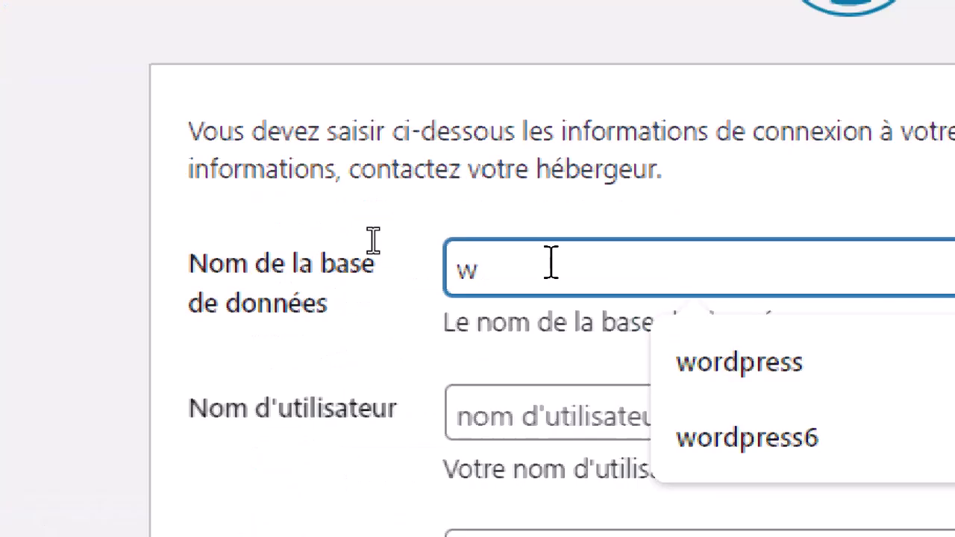
{"action": "type", "text": "ordpre"}
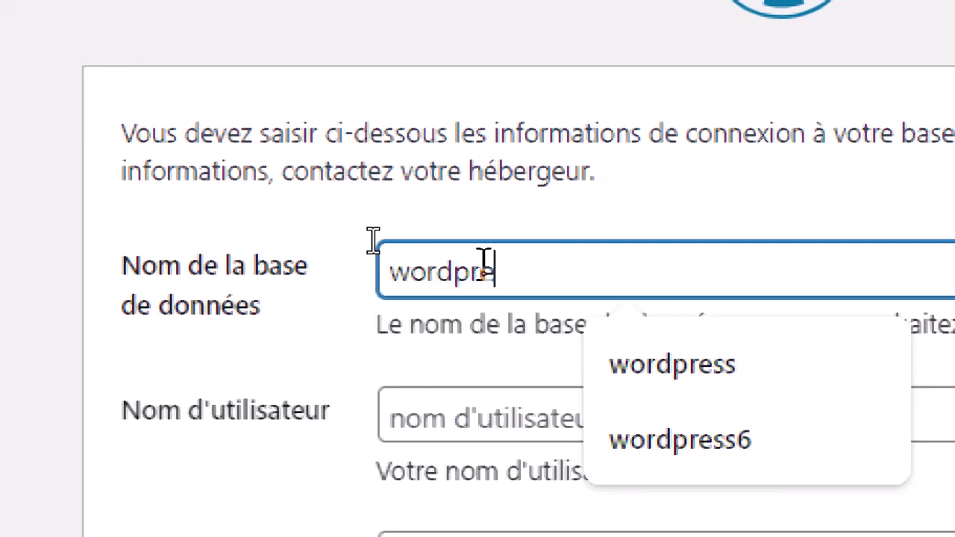
{"action": "type", "text": "ss"}
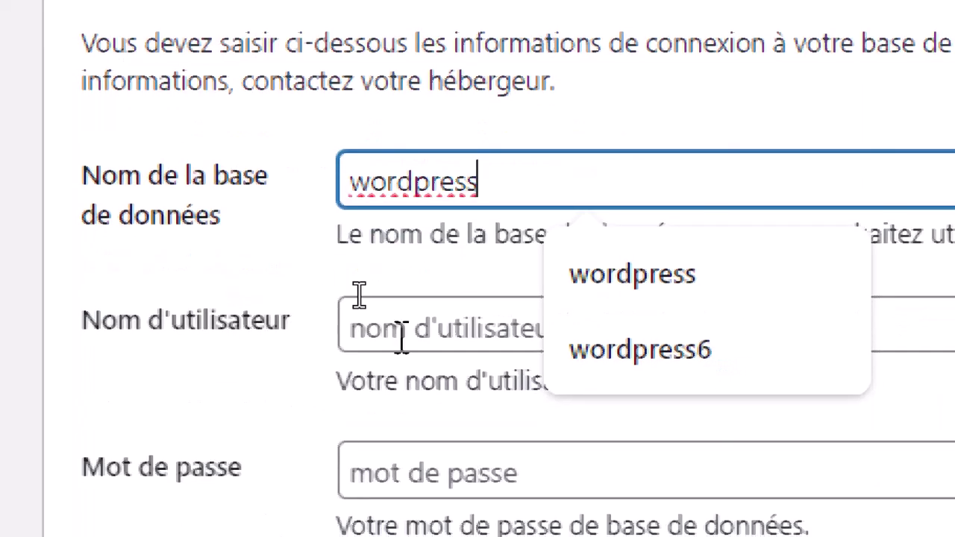
{"action": "left_click", "coordinate": [401, 339]}
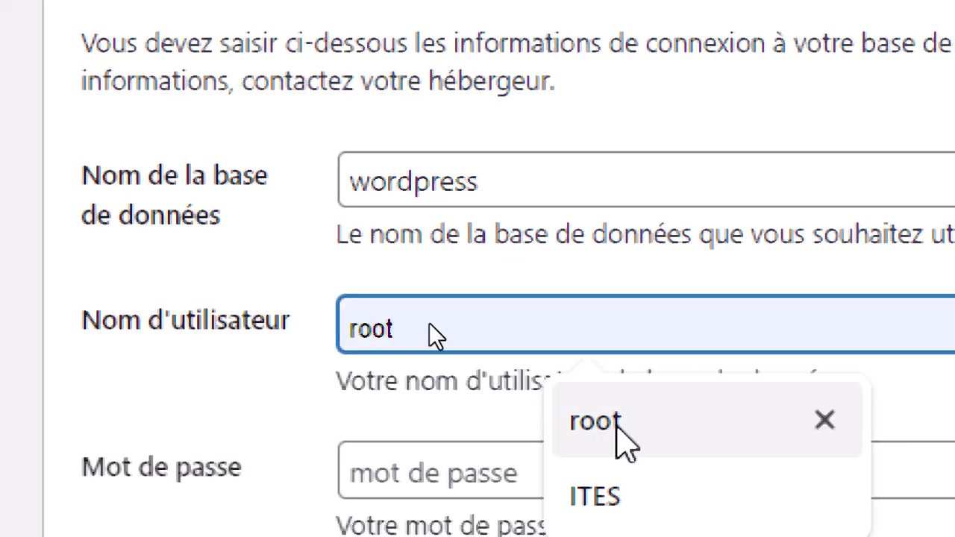
{"action": "left_click", "coordinate": [616, 424]}
{"action": "left_click", "coordinate": [534, 471]}
{"action": "scroll", "coordinate": [535, 471], "scroll_direction": "down", "scroll_amount": 2}
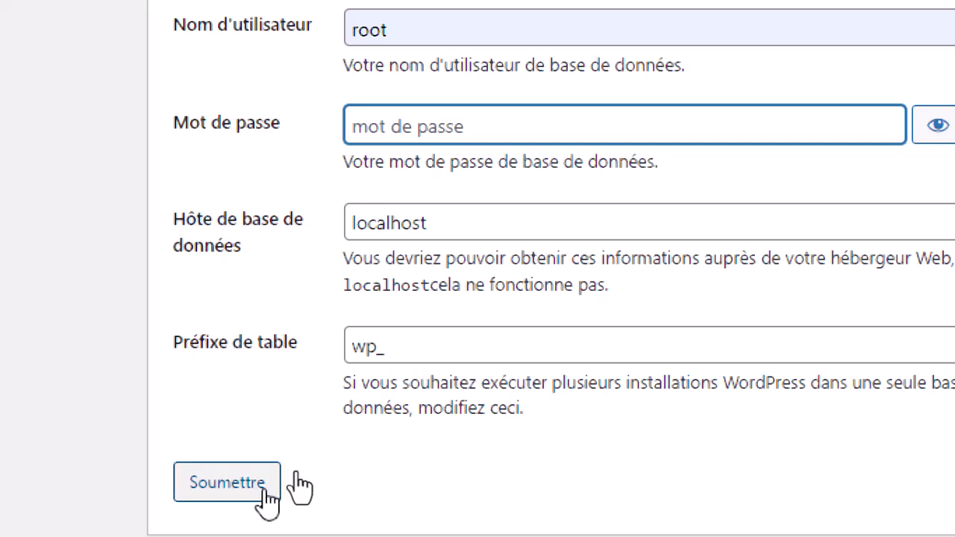
{"action": "left_click", "coordinate": [265, 493]}
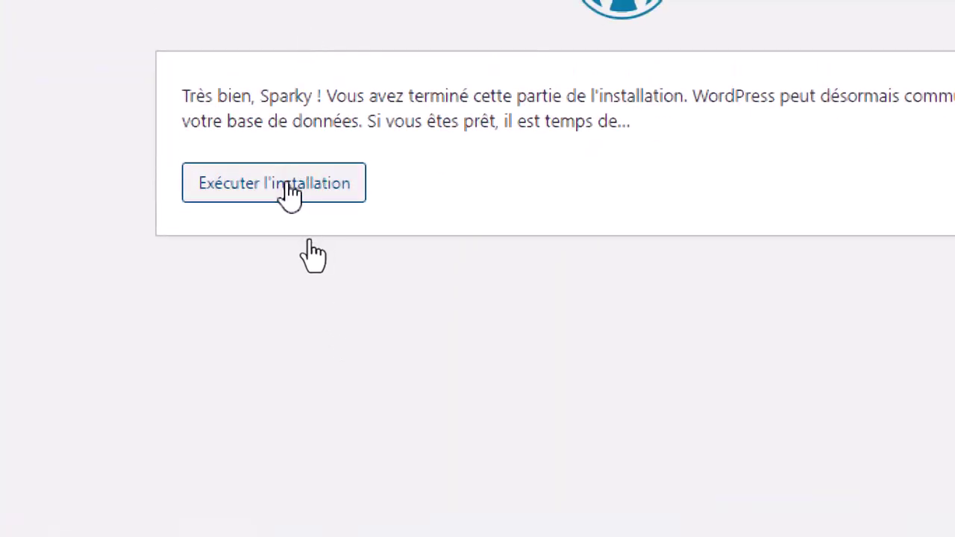
Start the installation with site title KAKIPLUS, username admin and password admin
{"action": "left_click", "coordinate": [290, 191]}
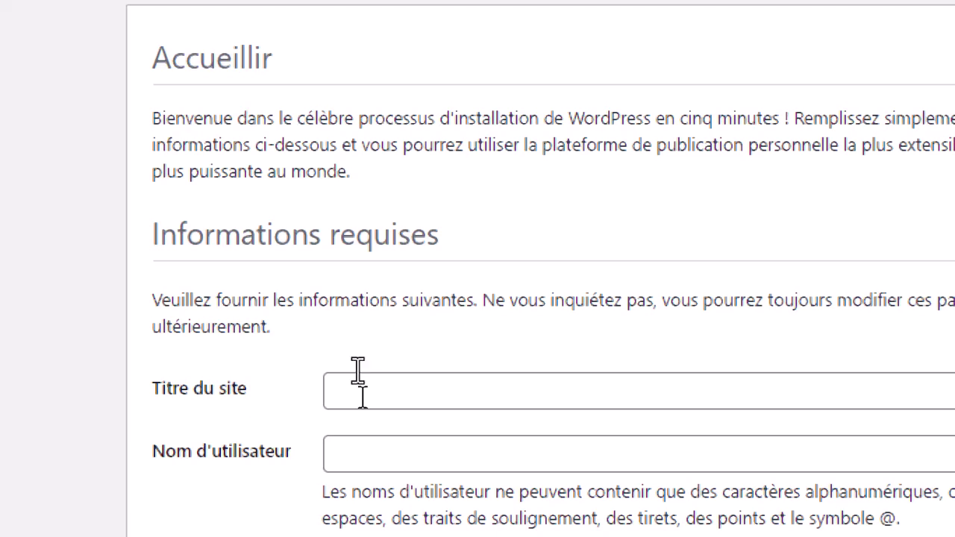
{"action": "left_click", "coordinate": [355, 362]}
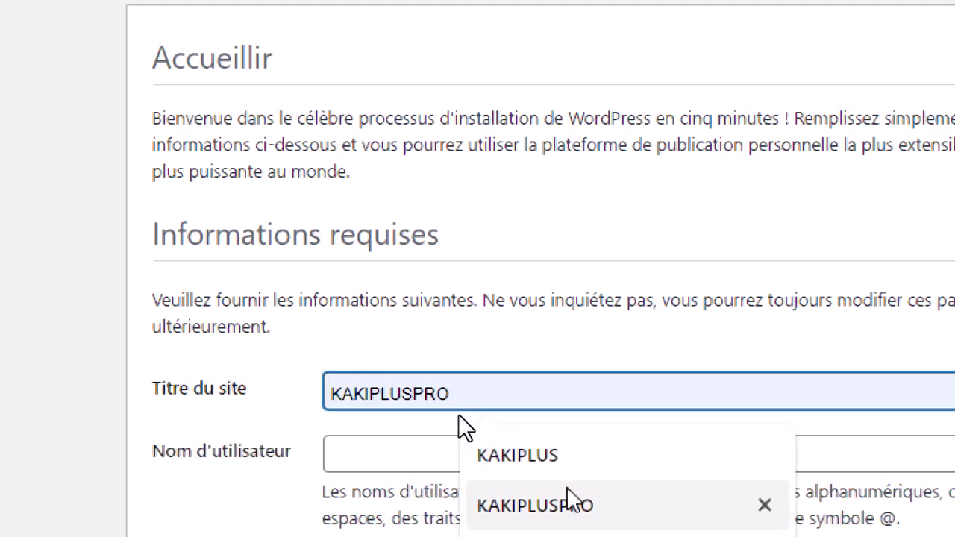
{"action": "left_click", "coordinate": [547, 458]}
{"action": "left_click", "coordinate": [514, 453]}
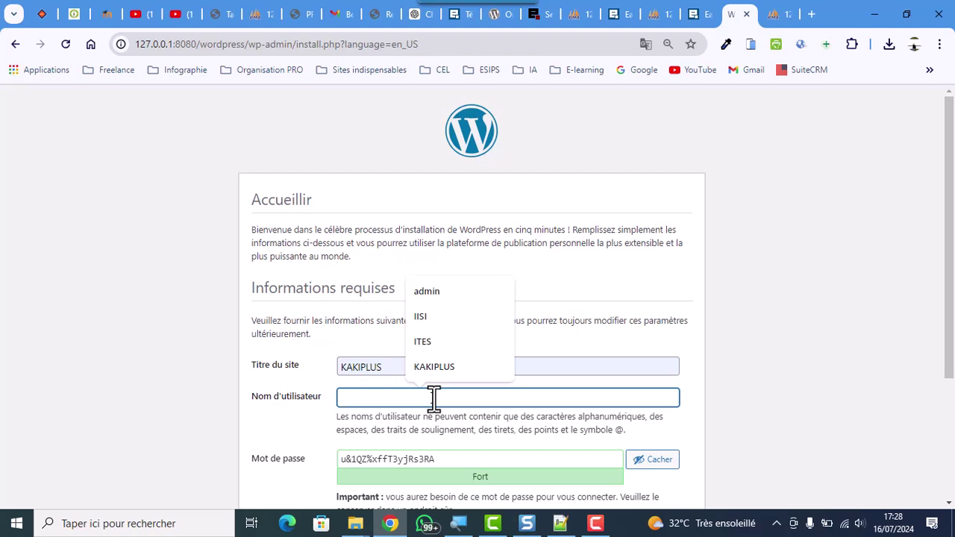
{"action": "type", "text": "a"}
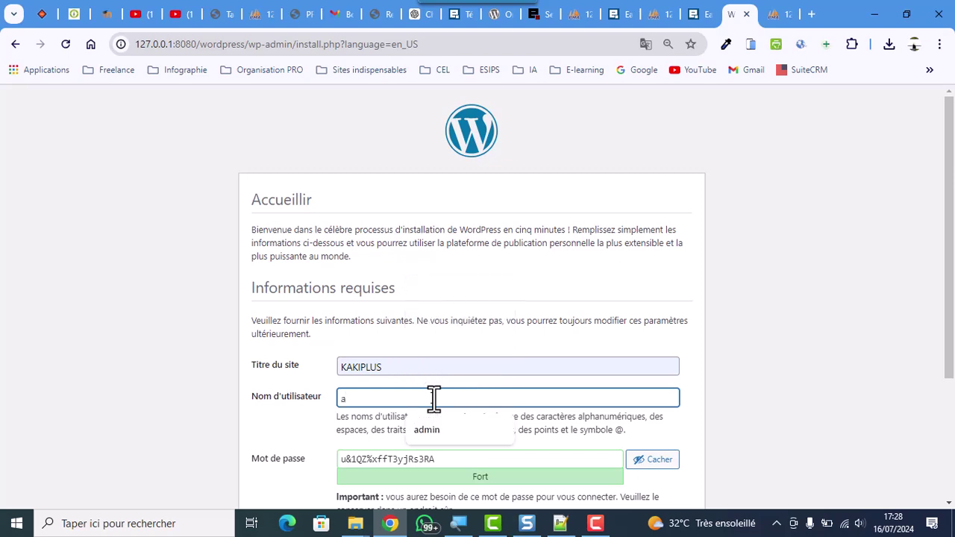
{"action": "left_click", "coordinate": [422, 426]}
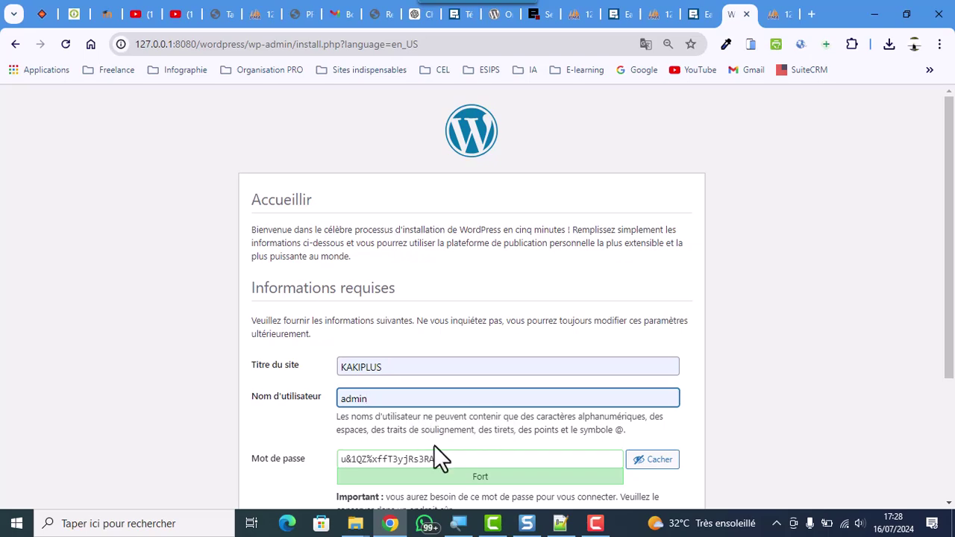
{"action": "scroll", "coordinate": [433, 445], "scroll_direction": "down", "scroll_amount": 1}
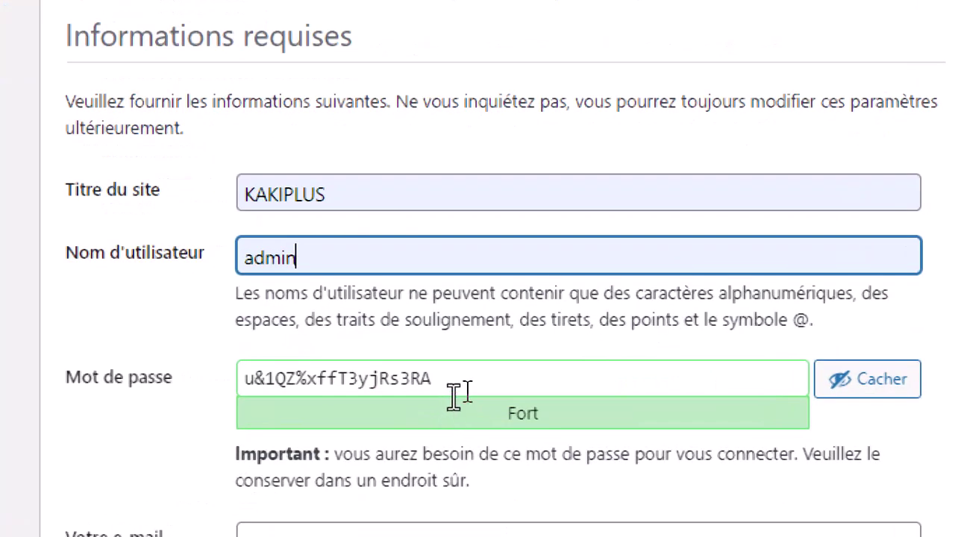
{"action": "left_click_drag", "start_coordinate": [453, 396], "coordinate": [236, 383]}
{"action": "type", "text": "ad"}
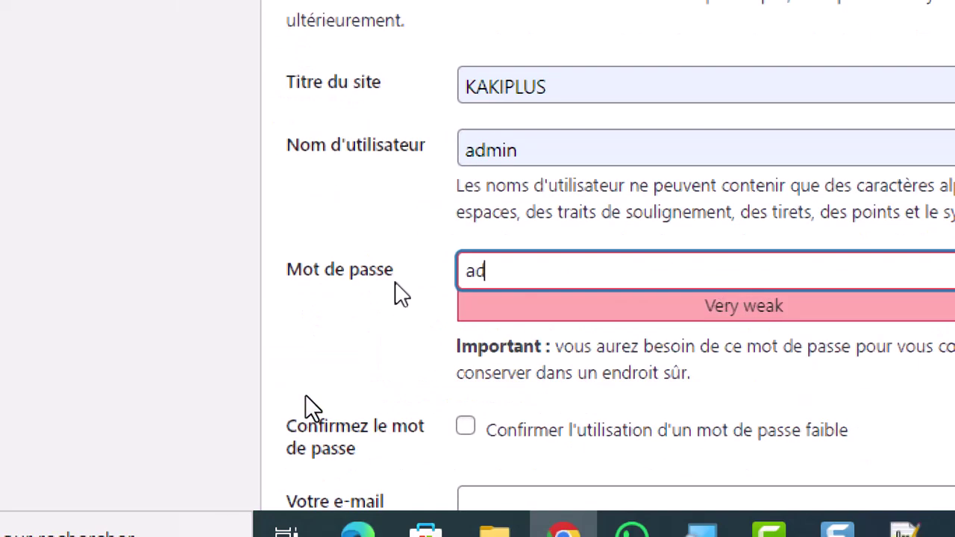
{"action": "type", "text": "mi"}
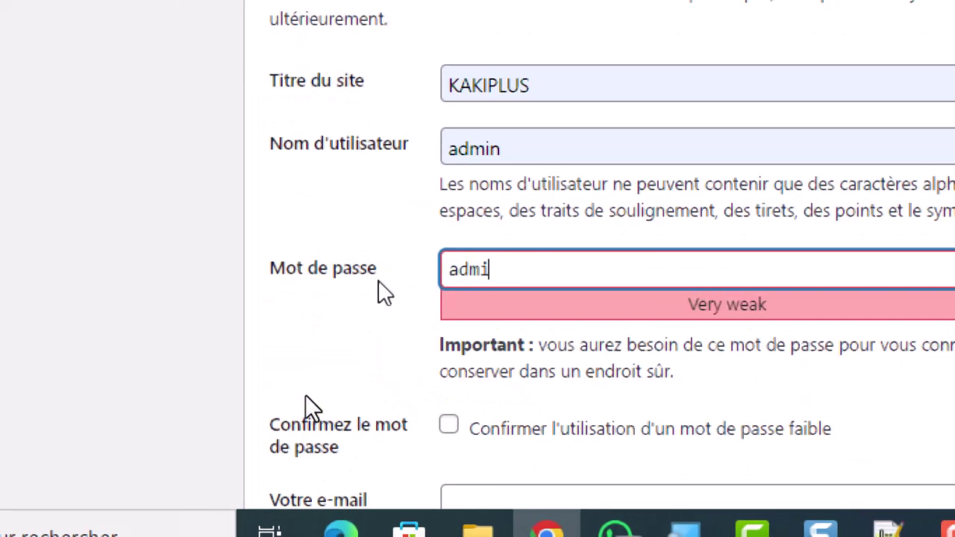
{"action": "type", "text": "n"}
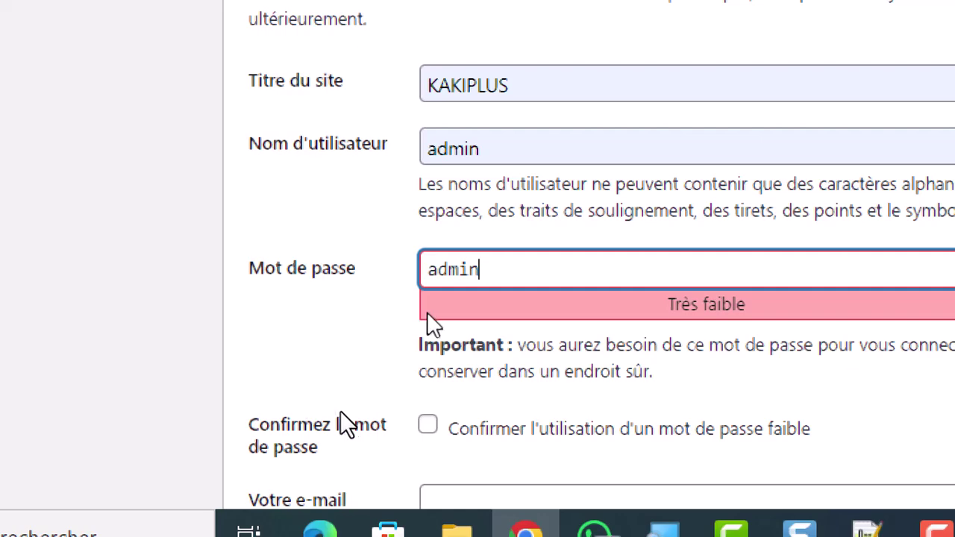
Confirm the weak password, fill in the saved admin e-mail, and install WordPress
{"action": "left_click", "coordinate": [426, 425]}
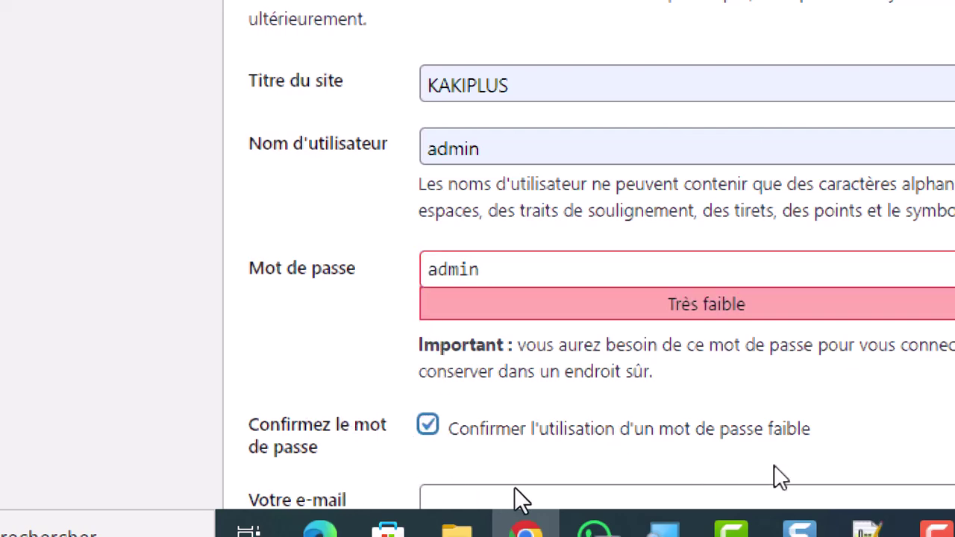
{"action": "scroll", "coordinate": [440, 456], "scroll_direction": "down", "scroll_amount": 4}
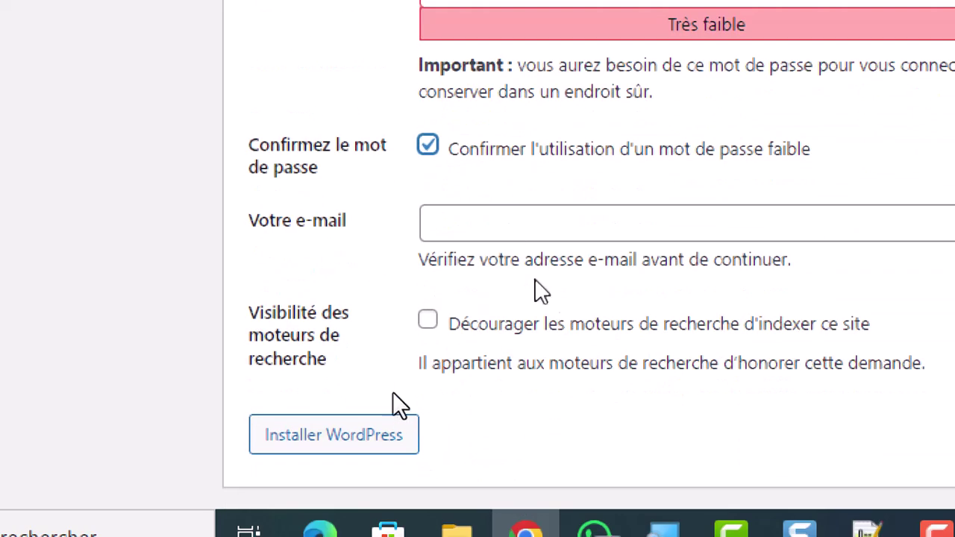
{"action": "left_click", "coordinate": [518, 233]}
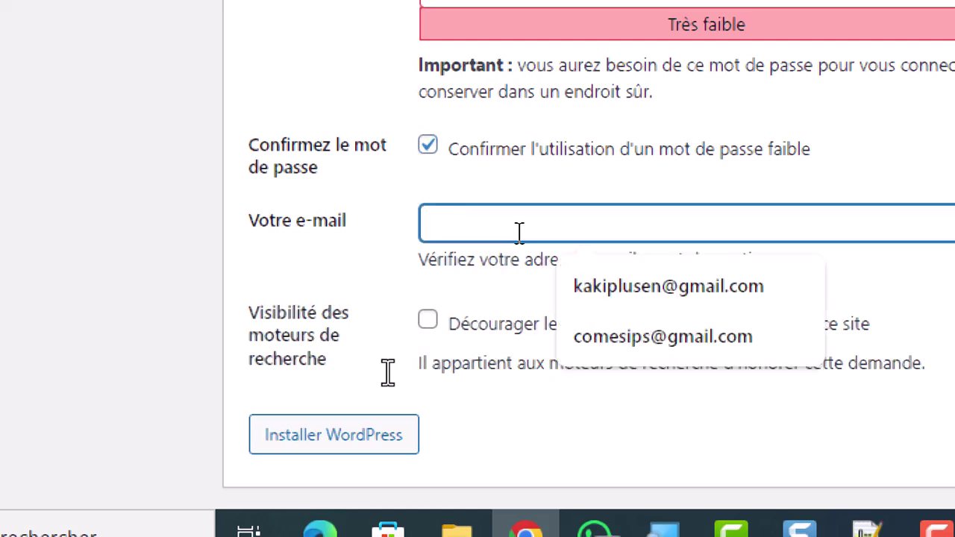
{"action": "left_click", "coordinate": [639, 305]}
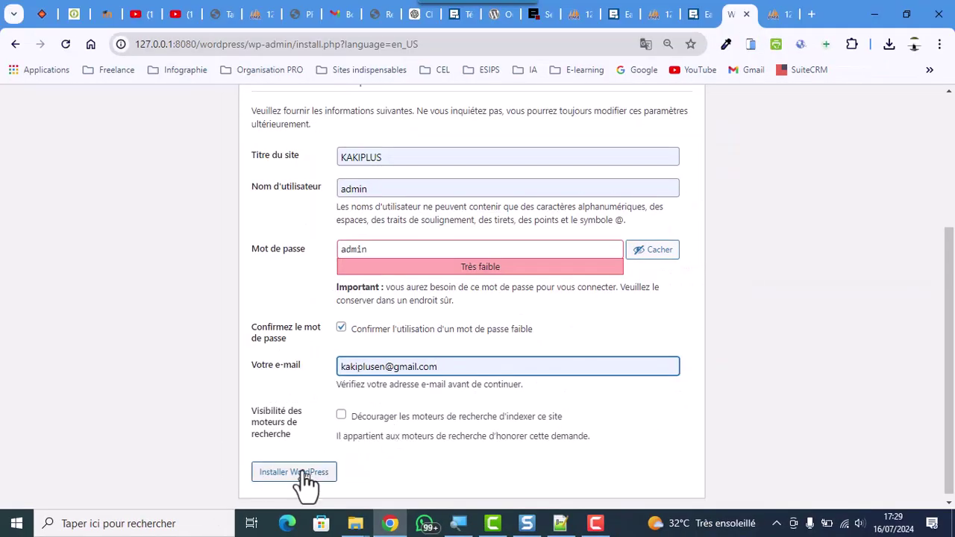
{"action": "left_click", "coordinate": [306, 476]}
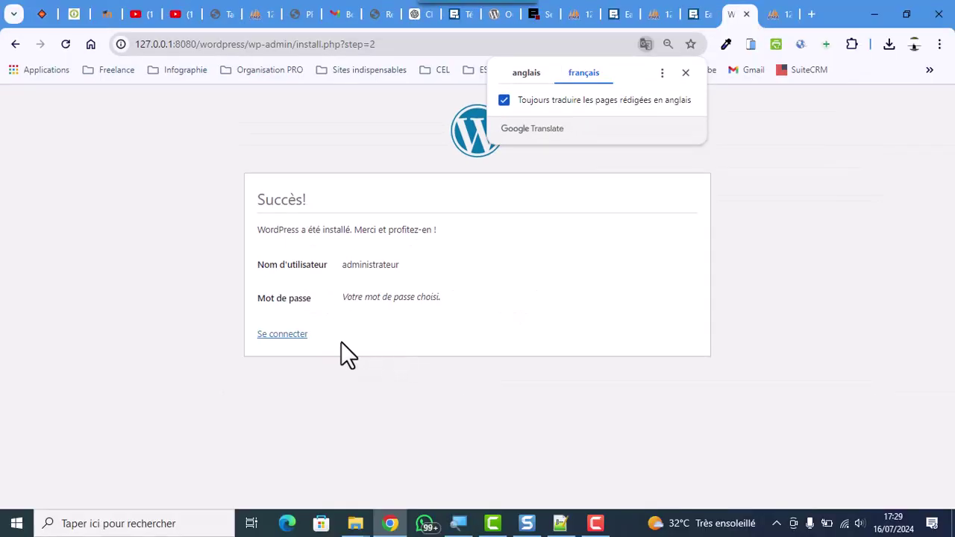
Log in as admin with 'Souviens-toi de moi' ticked to reach the dashboard
{"action": "left_click", "coordinate": [295, 335]}
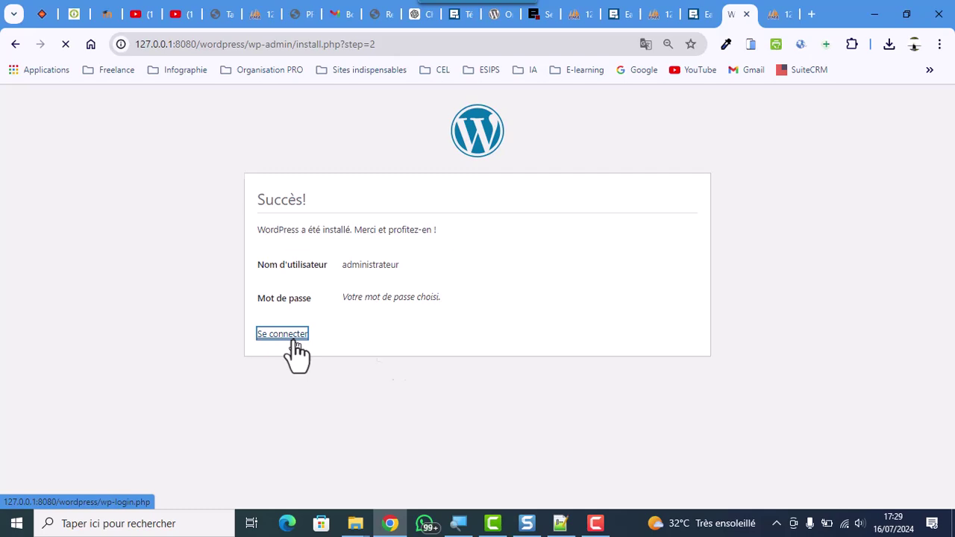
{"action": "type", "text": "admin"}
{"action": "key", "text": "Tab"}
{"action": "type", "text": "admin"}
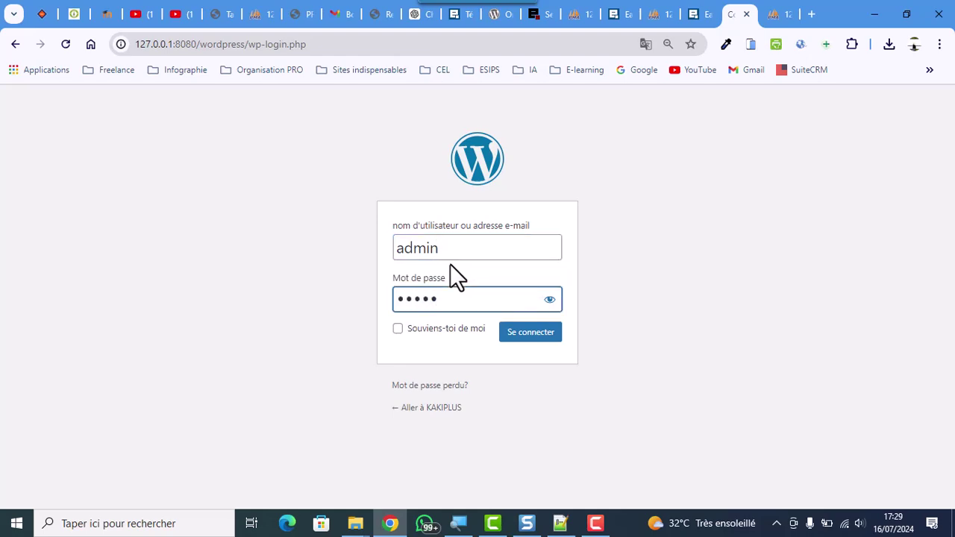
{"action": "left_click", "coordinate": [397, 329]}
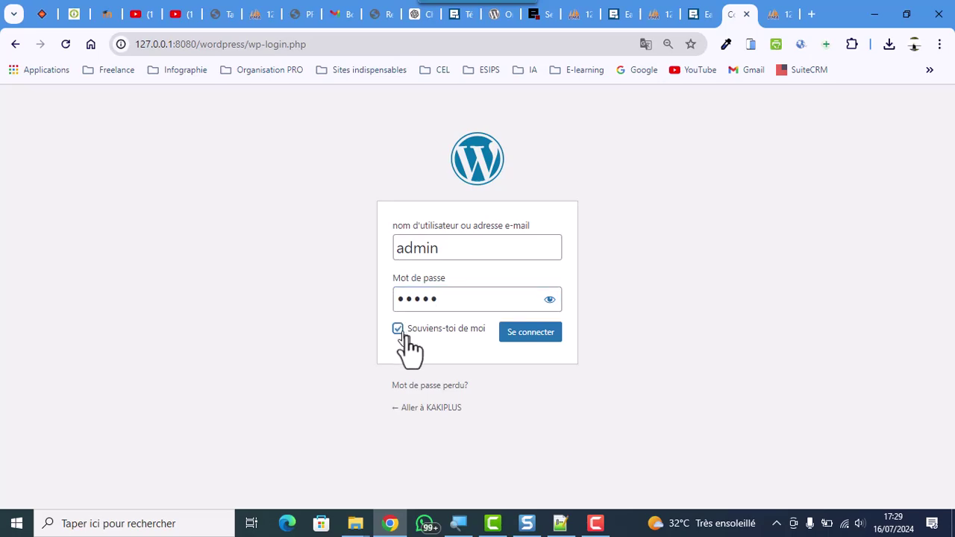
{"action": "left_click", "coordinate": [531, 336]}
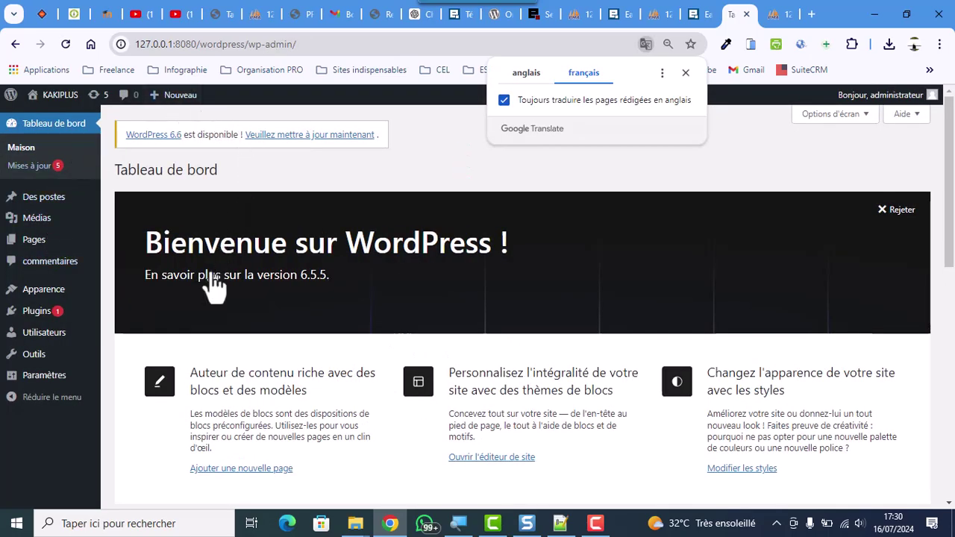
Dismiss the translation offer and open 'Visiter le site' in a new tab, then view it
{"action": "left_click", "coordinate": [686, 72]}
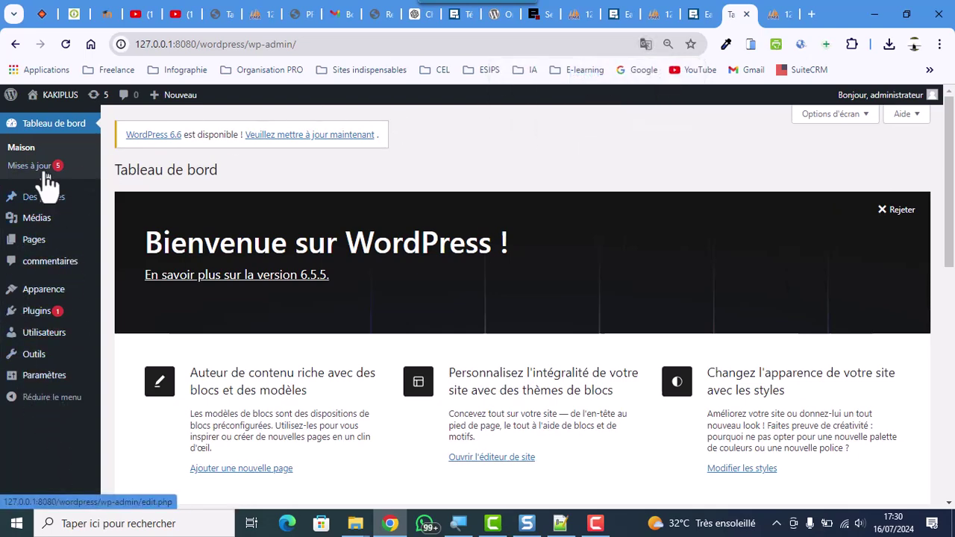
{"action": "scroll", "coordinate": [156, 377], "scroll_direction": "down", "scroll_amount": 2}
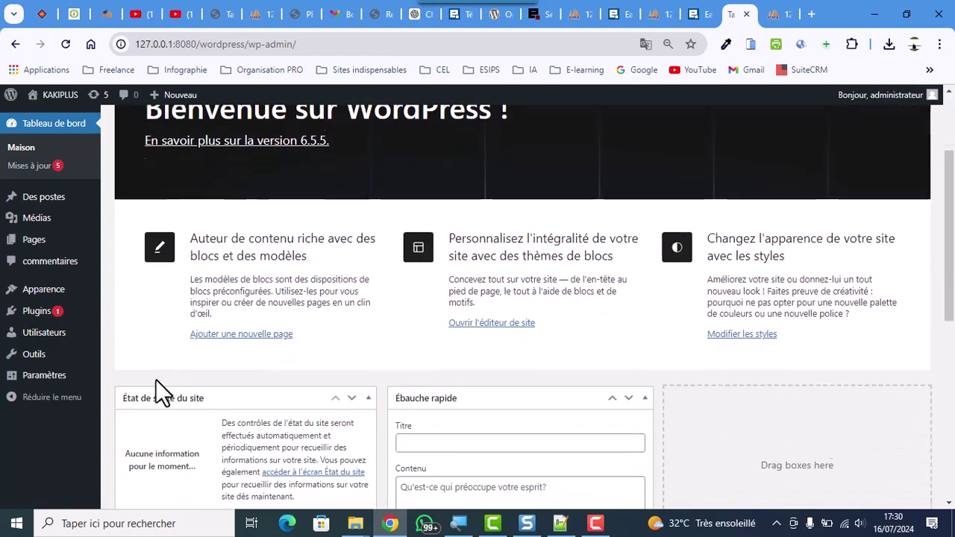
{"action": "scroll", "coordinate": [155, 379], "scroll_direction": "up", "scroll_amount": 3}
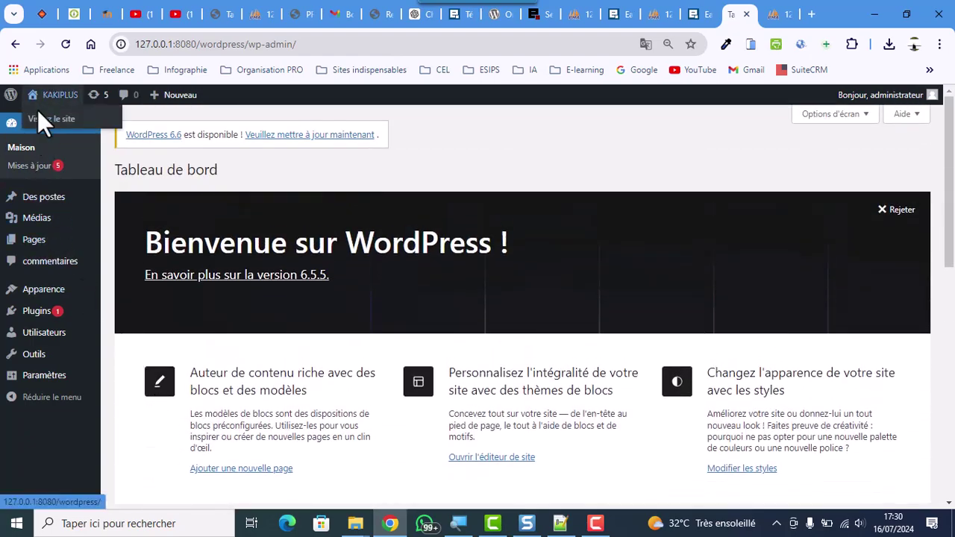
{"action": "right_click", "coordinate": [39, 117]}
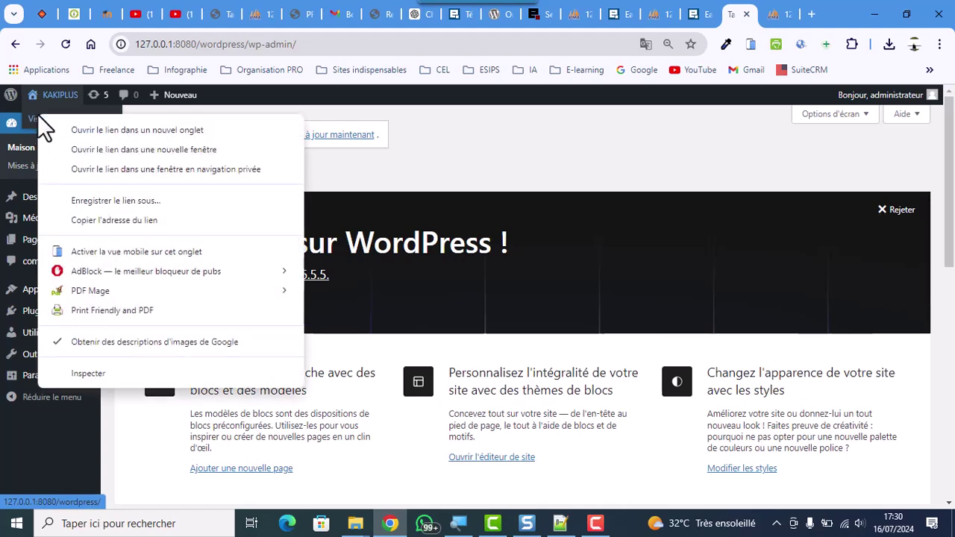
{"action": "left_click", "coordinate": [97, 131]}
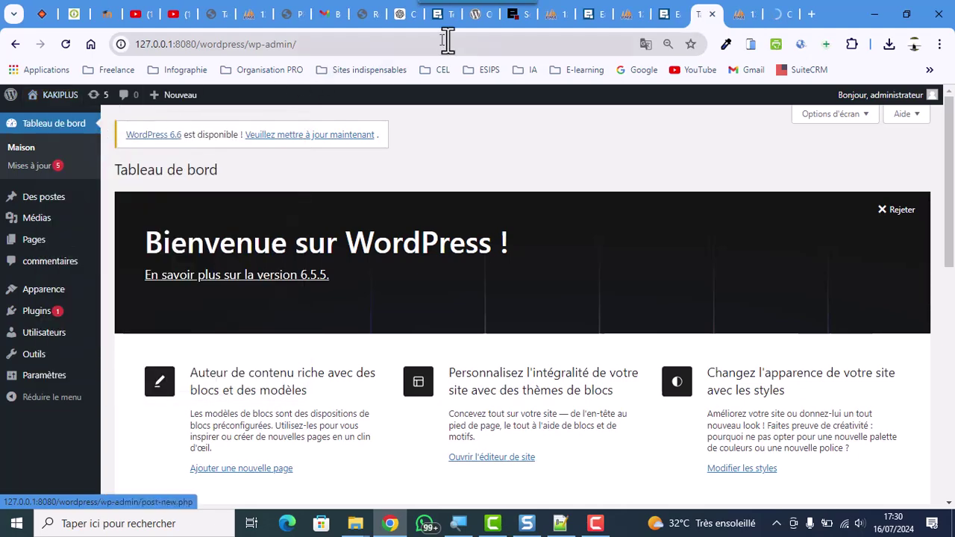
{"action": "left_click", "coordinate": [782, 24]}
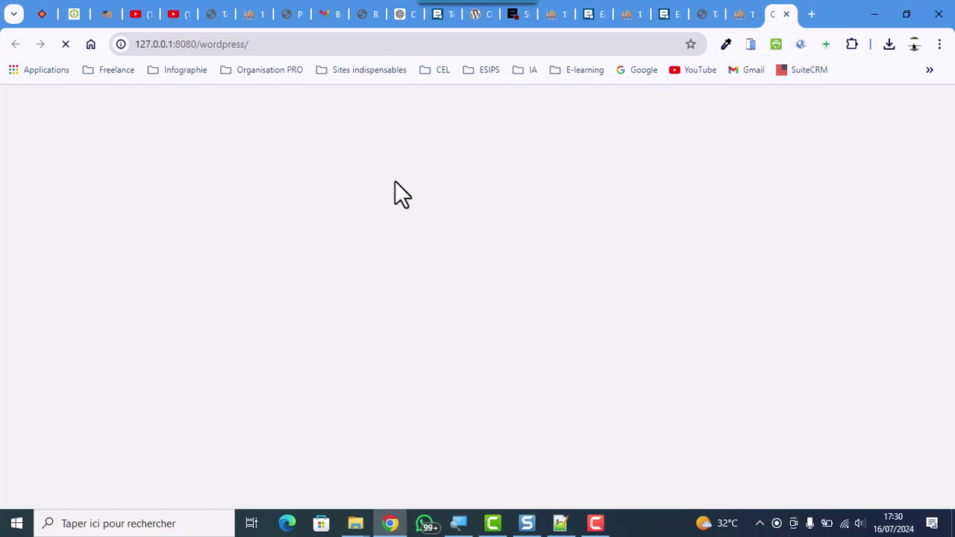
Scroll through the KAKIPLUS home page, close the Google Translate popup, and return to the top
{"action": "scroll", "coordinate": [346, 258], "scroll_direction": "down", "scroll_amount": 10}
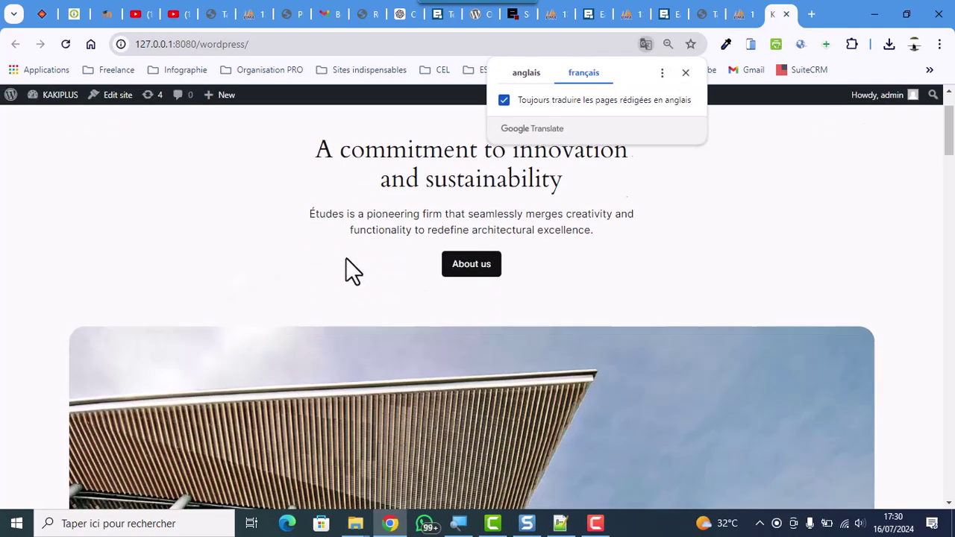
{"action": "scroll", "coordinate": [345, 256], "scroll_direction": "down", "scroll_amount": 15}
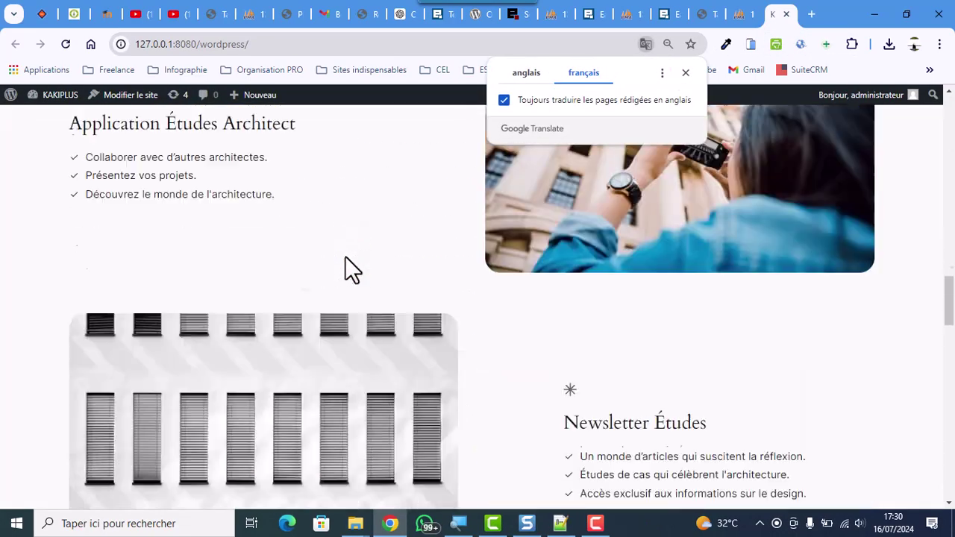
{"action": "scroll", "coordinate": [345, 256], "scroll_direction": "down", "scroll_amount": 8}
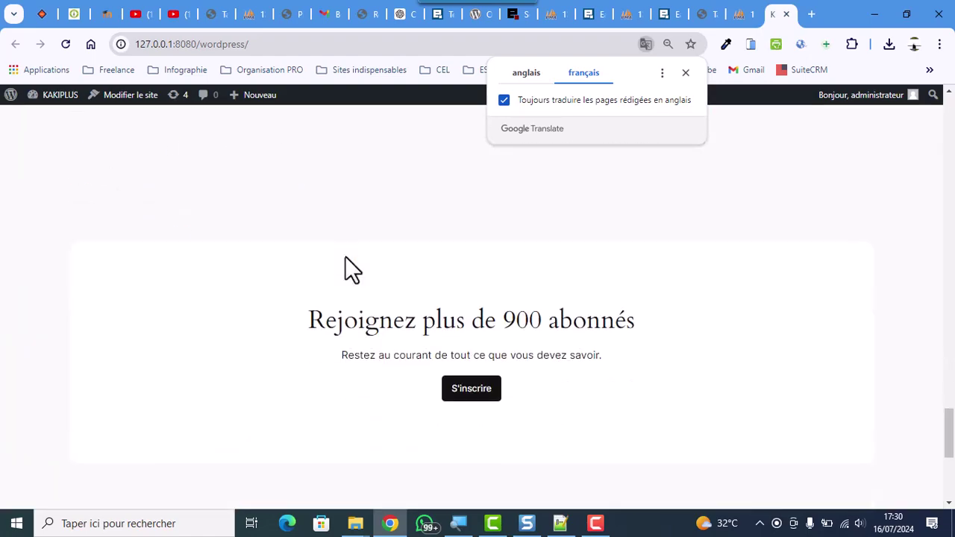
{"action": "scroll", "coordinate": [367, 232], "scroll_direction": "up", "scroll_amount": 12}
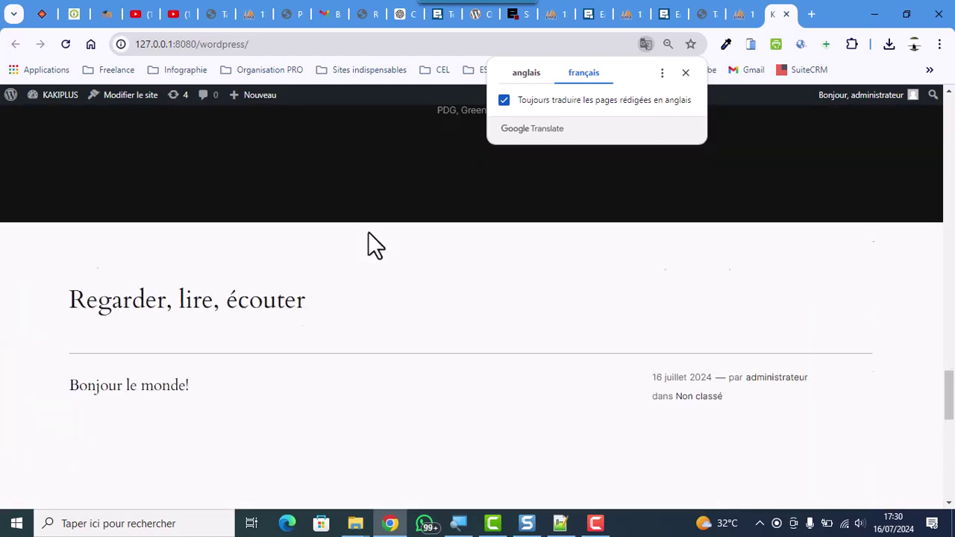
{"action": "scroll", "coordinate": [368, 233], "scroll_direction": "up", "scroll_amount": 10}
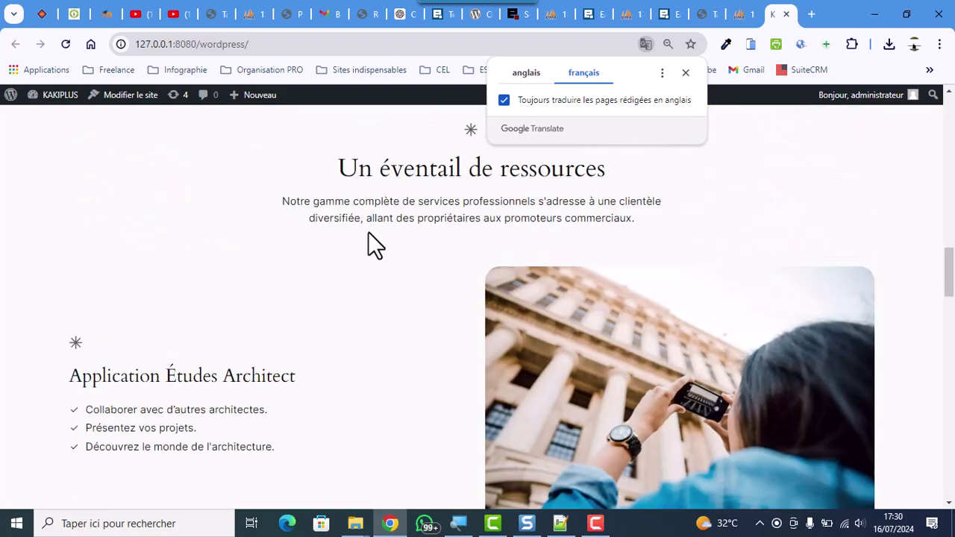
{"action": "scroll", "coordinate": [368, 231], "scroll_direction": "up", "scroll_amount": 10}
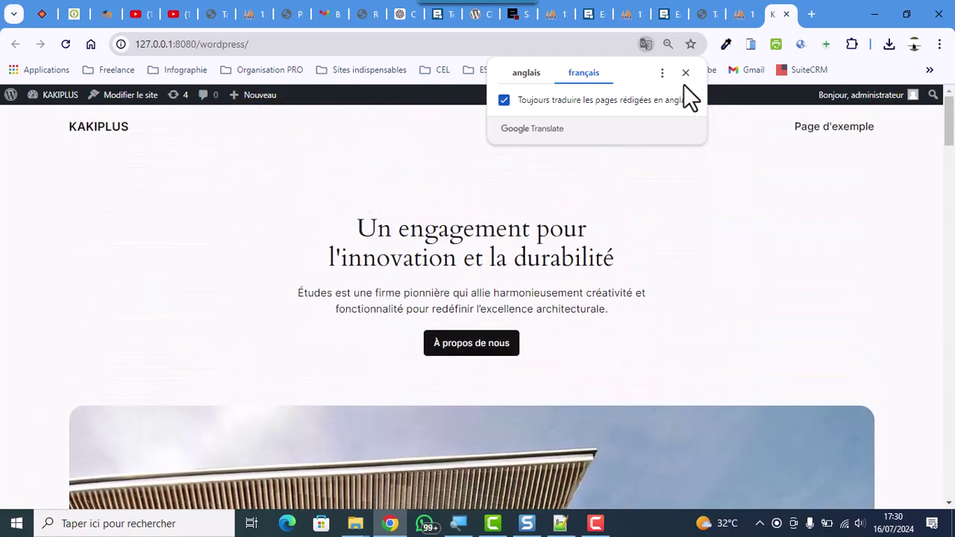
{"action": "left_click", "coordinate": [685, 73]}
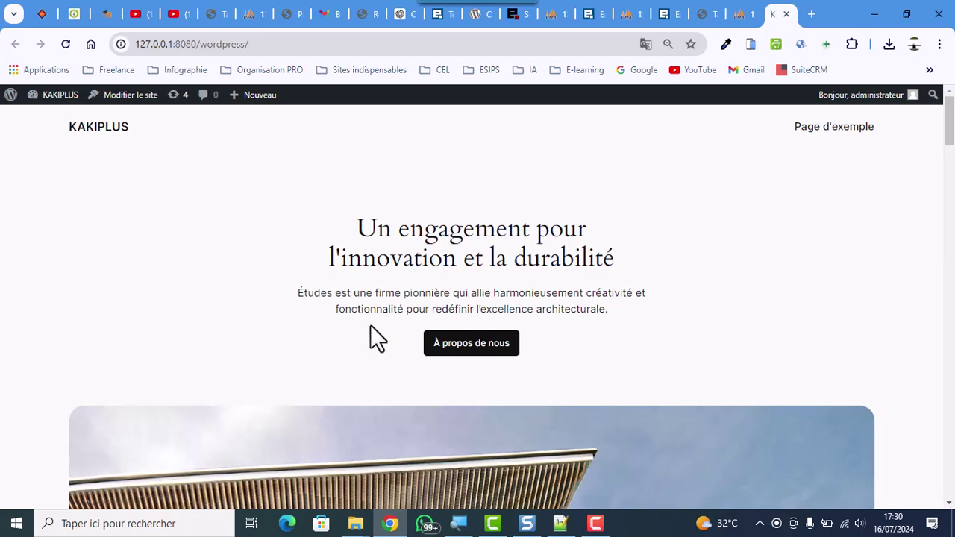
{"action": "scroll", "coordinate": [138, 186], "scroll_direction": "down", "scroll_amount": 10}
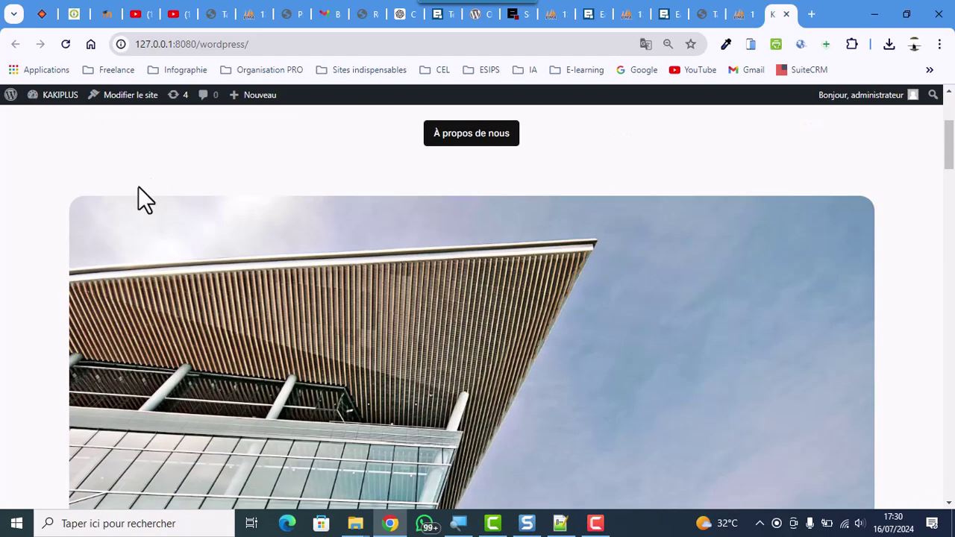
{"action": "scroll", "coordinate": [138, 186], "scroll_direction": "down", "scroll_amount": 10}
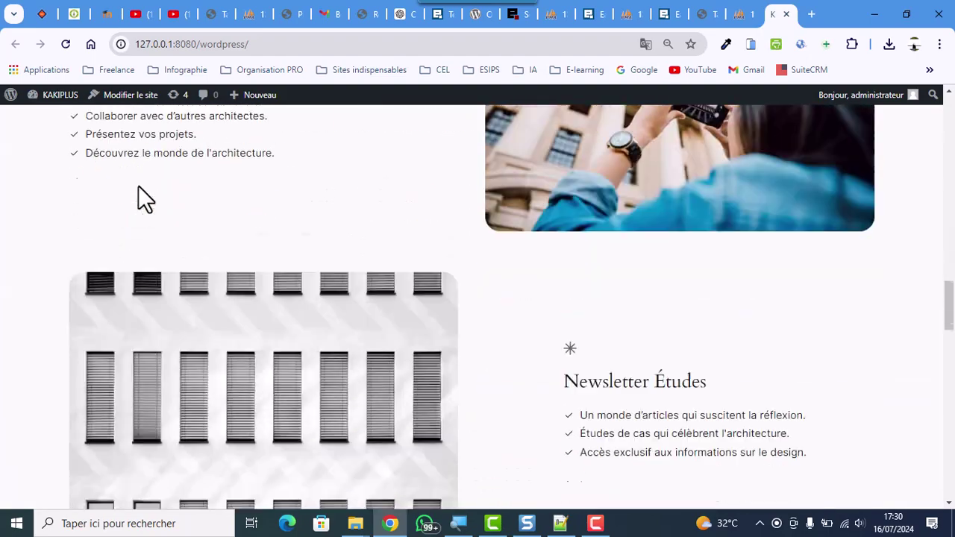
{"action": "scroll", "coordinate": [138, 186], "scroll_direction": "up", "scroll_amount": 1}
{"action": "scroll", "coordinate": [138, 186], "scroll_direction": "up", "scroll_amount": 15}
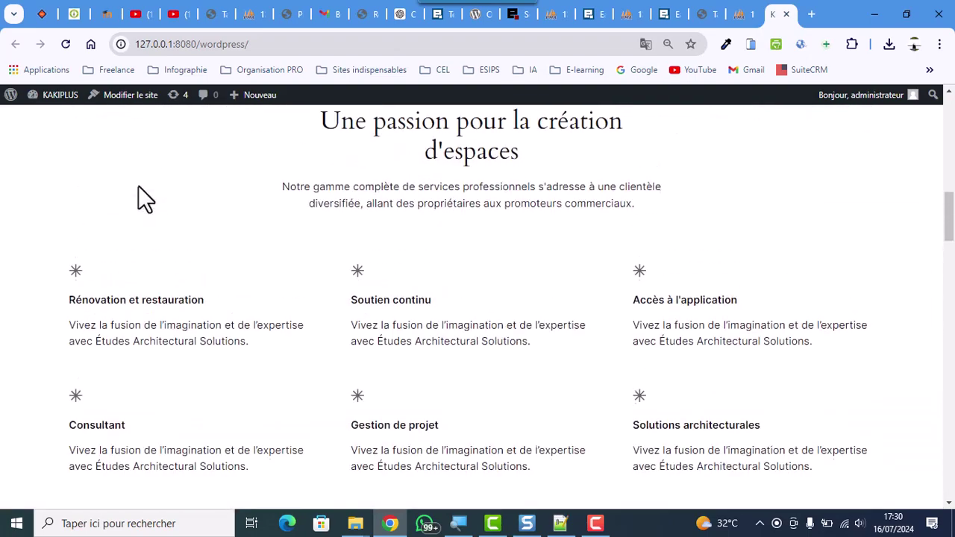
{"action": "scroll", "coordinate": [138, 187], "scroll_direction": "up", "scroll_amount": 3}
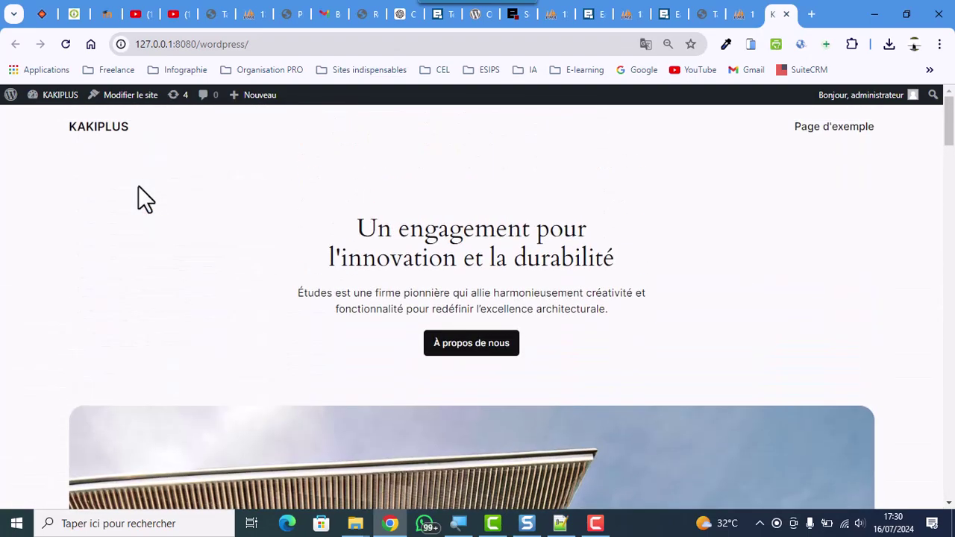